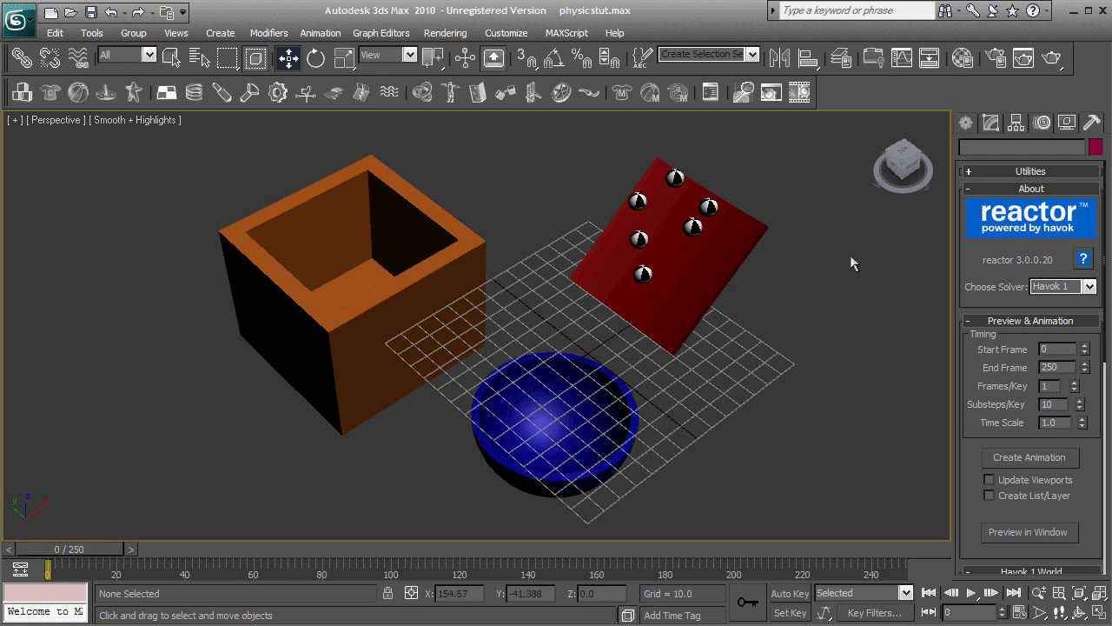
click(904, 155)
mouse_move(904, 154)
mouse_down()
mouse_move(904, 165)
mouse_move(836, 140)
mouse_move(874, 138)
mouse_move(862, 140)
mouse_move(919, 170)
mouse_up()
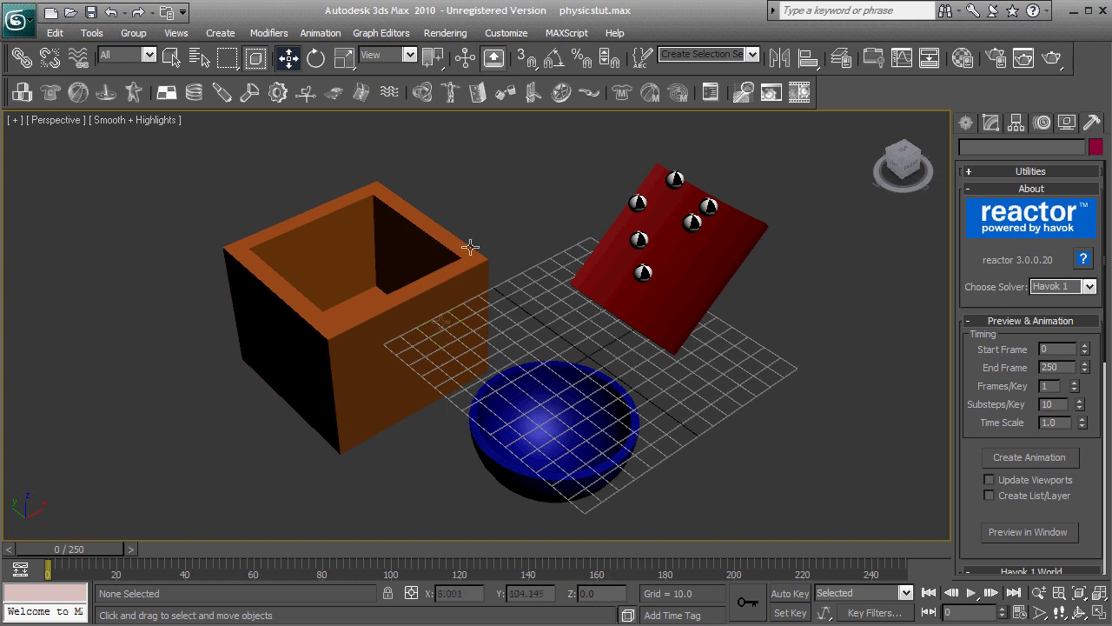
middle_drag(544, 230, 579, 219)
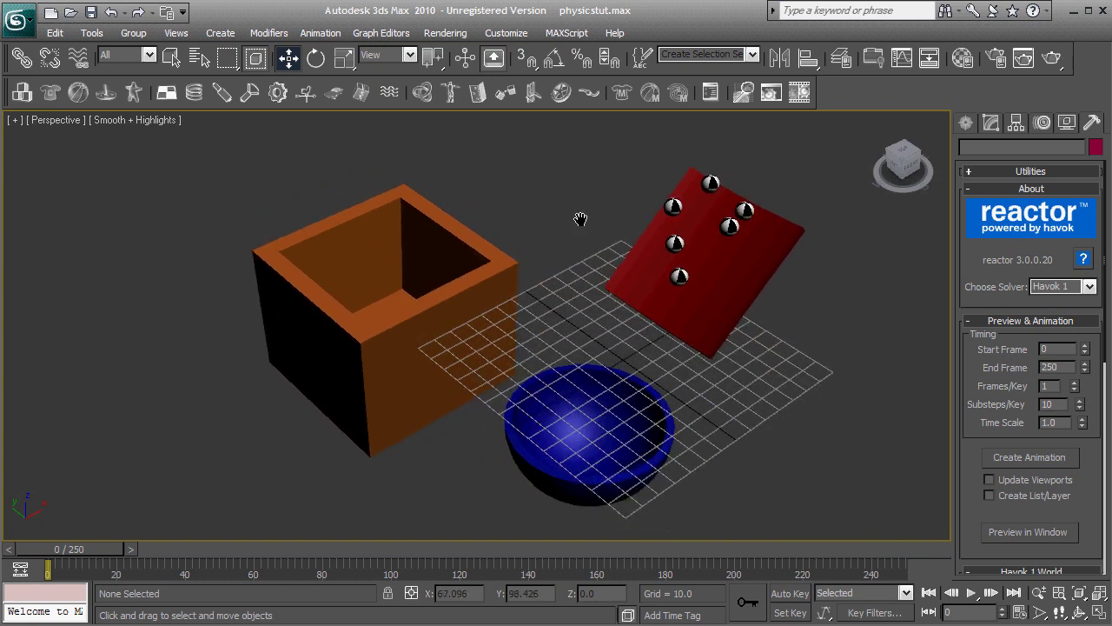
mouse_move(908, 170)
mouse_down()
mouse_move(899, 181)
mouse_move(894, 146)
mouse_move(886, 166)
mouse_move(900, 169)
mouse_up()
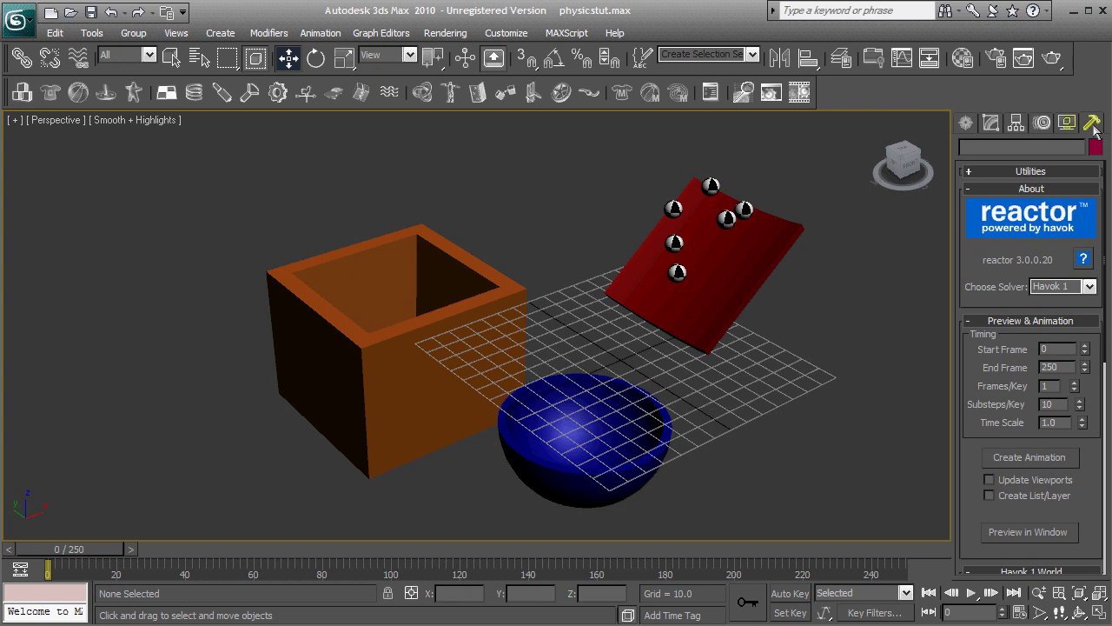
Step: Collapse the reactor About section, review the settings below it and check that the reactor toolbar is enabled
click(982, 190)
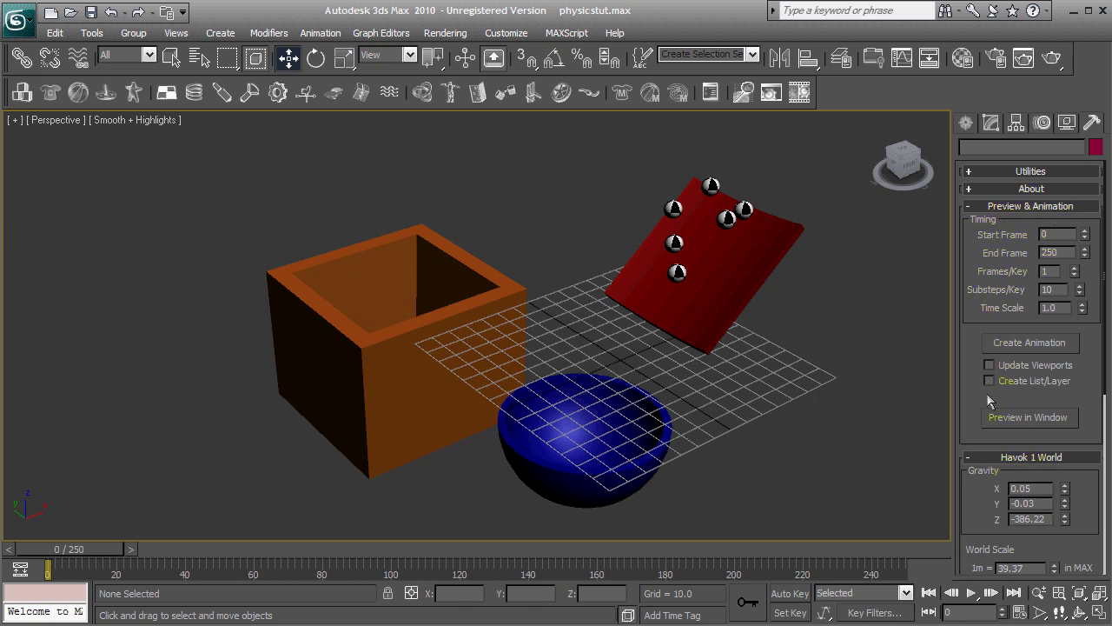
drag(977, 421, 965, 391)
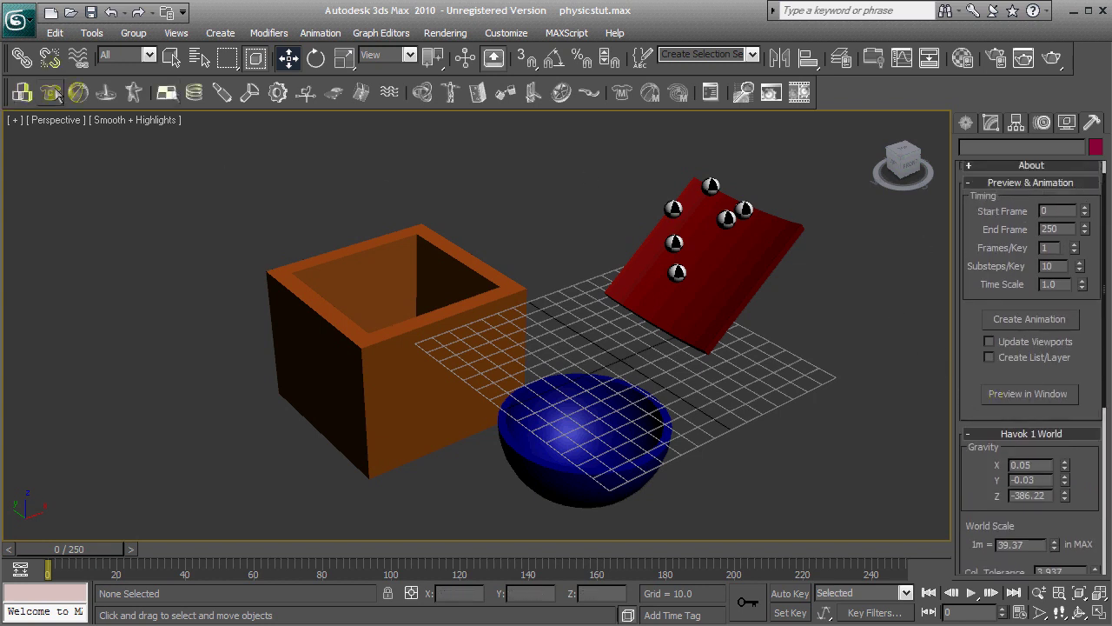
right_click(861, 98)
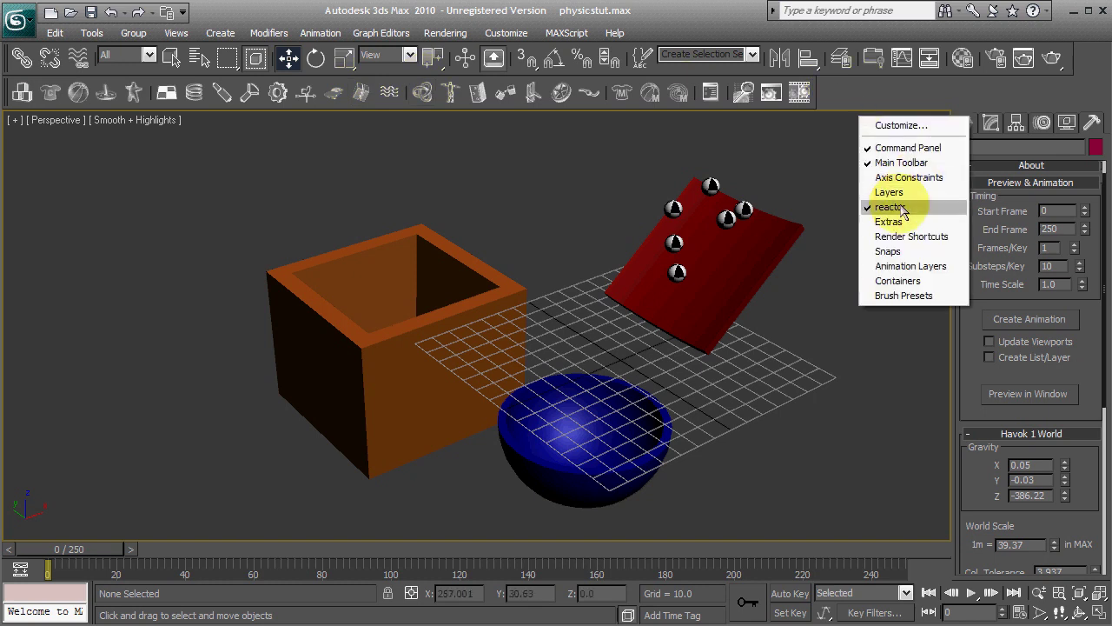
click(133, 153)
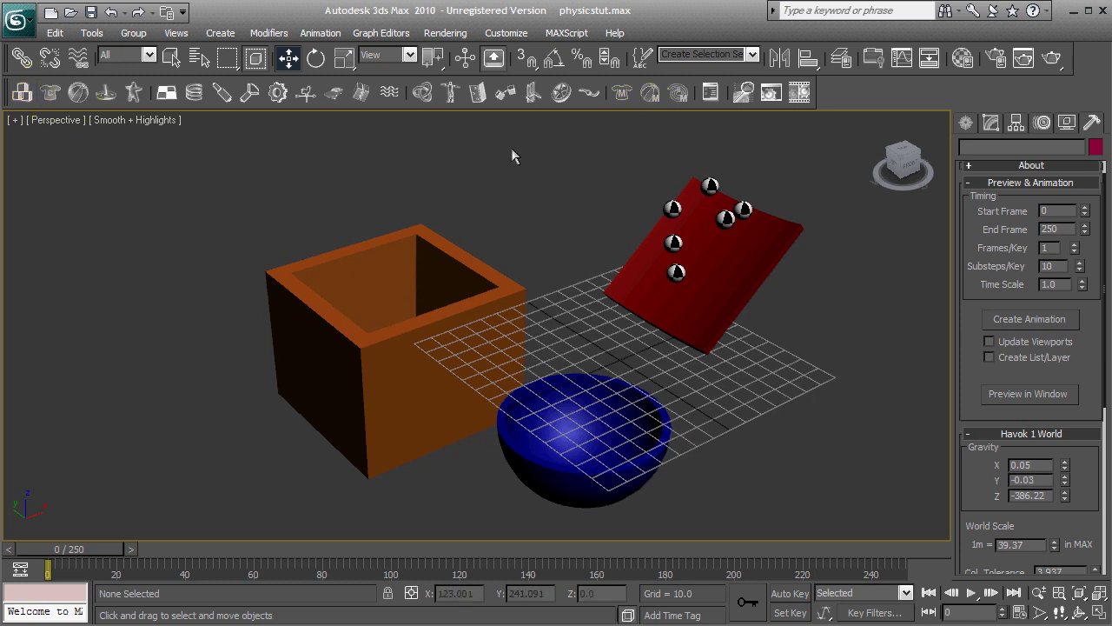
Step: Add all nine scene objects to a new rigid body collection and move its icon away from the geometry
middle_drag(510, 148, 470, 148)
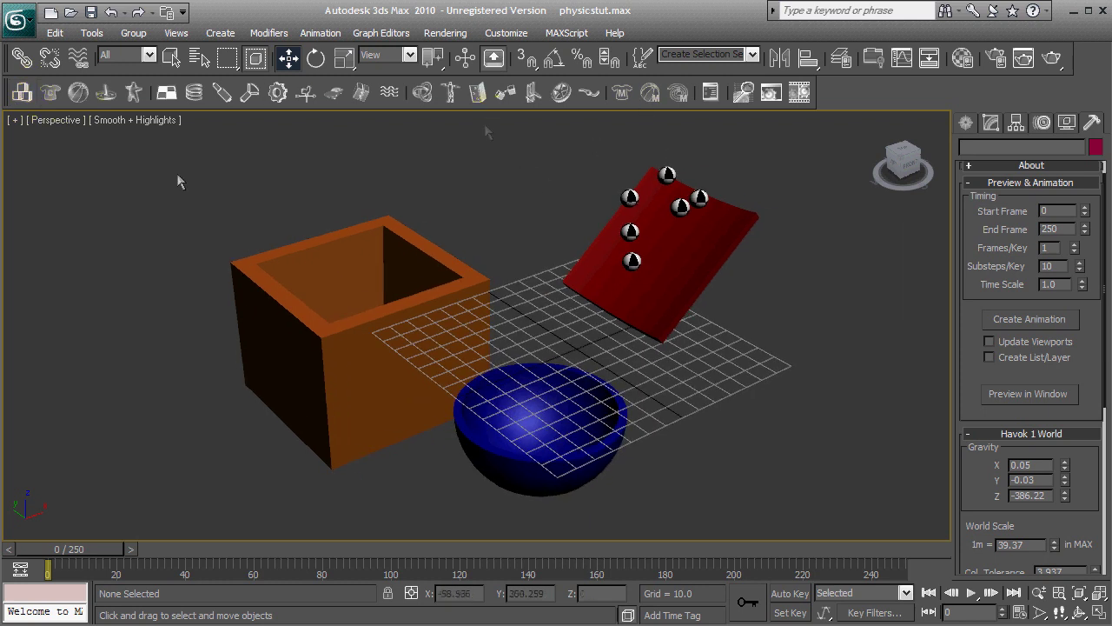
drag(101, 149, 873, 524)
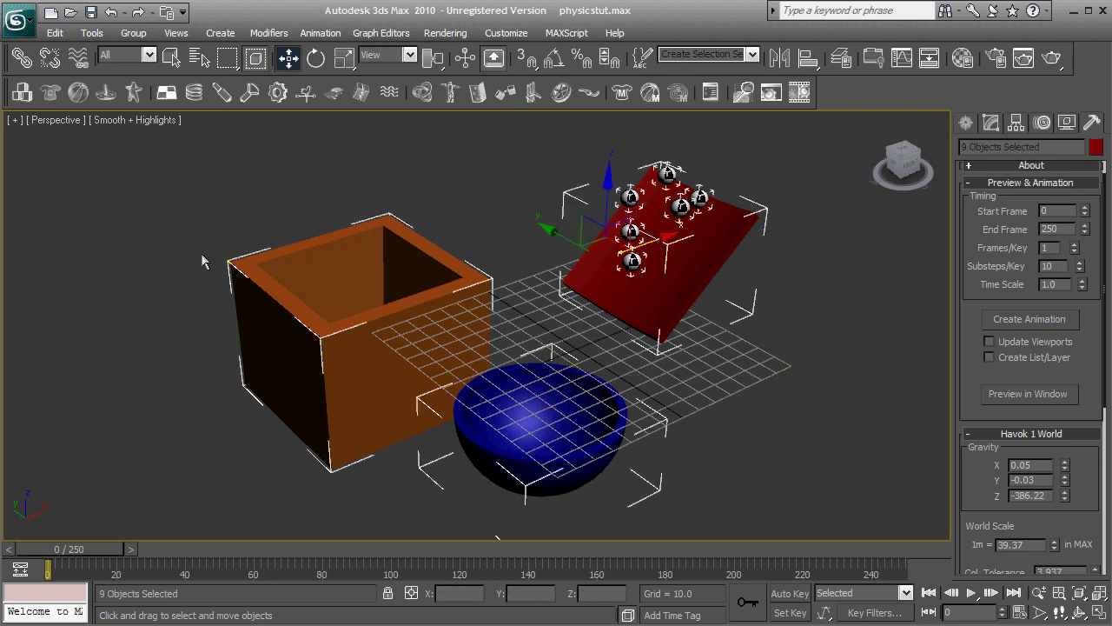
click(19, 97)
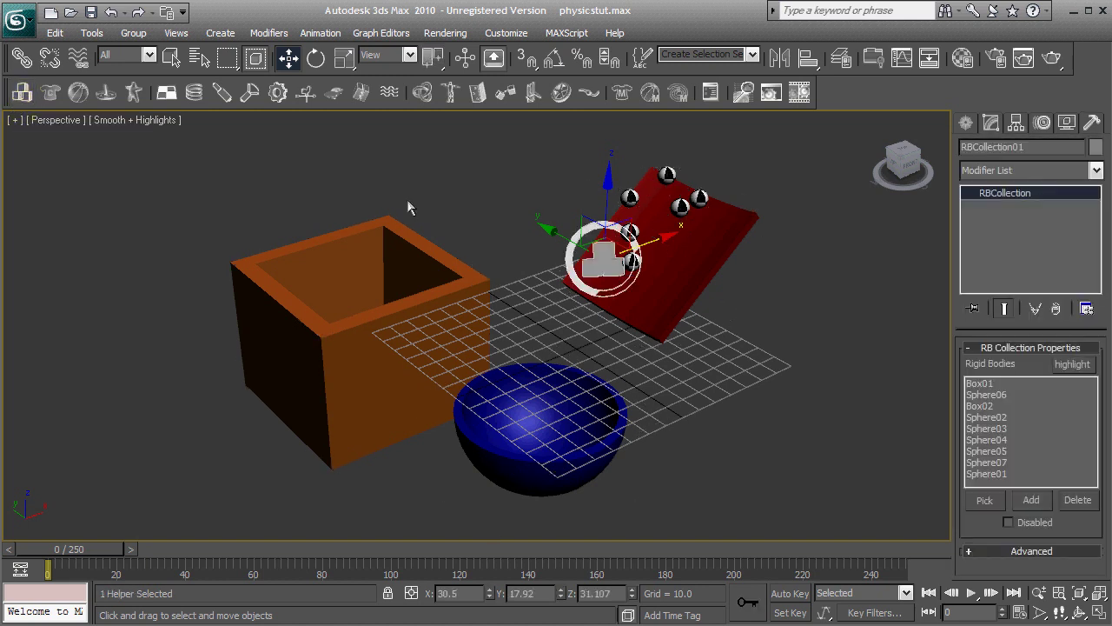
drag(547, 228, 228, 121)
click(429, 170)
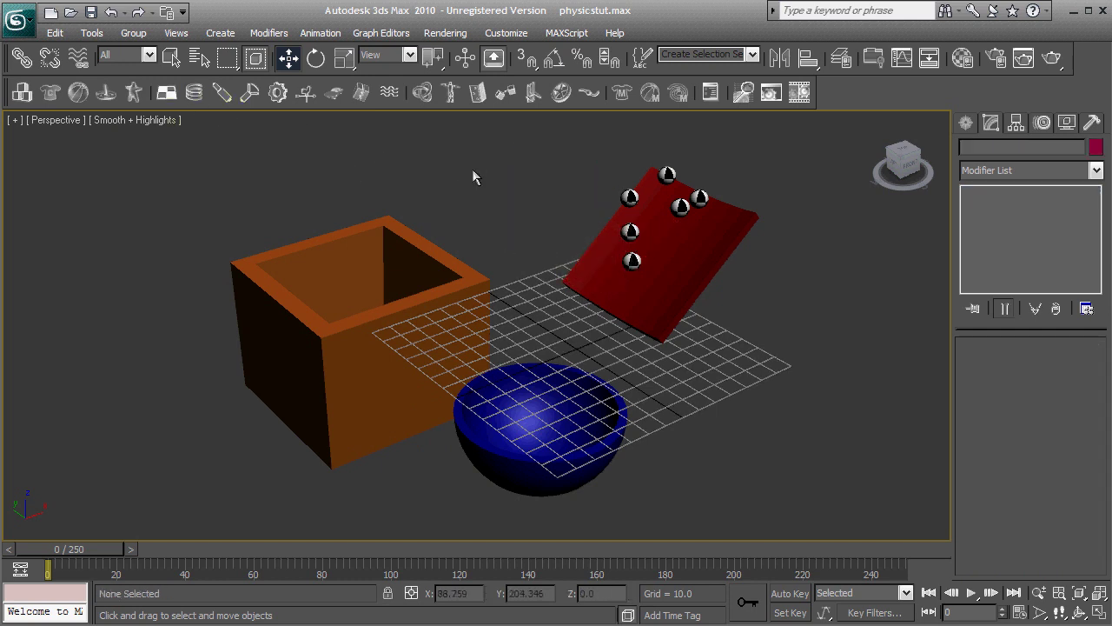
Step: Set the rigid body elasticity of the six small spheres on the ramp to 0.5
mouse_move(472, 168)
middle_down()
mouse_move(464, 178)
mouse_move(477, 174)
middle_up()
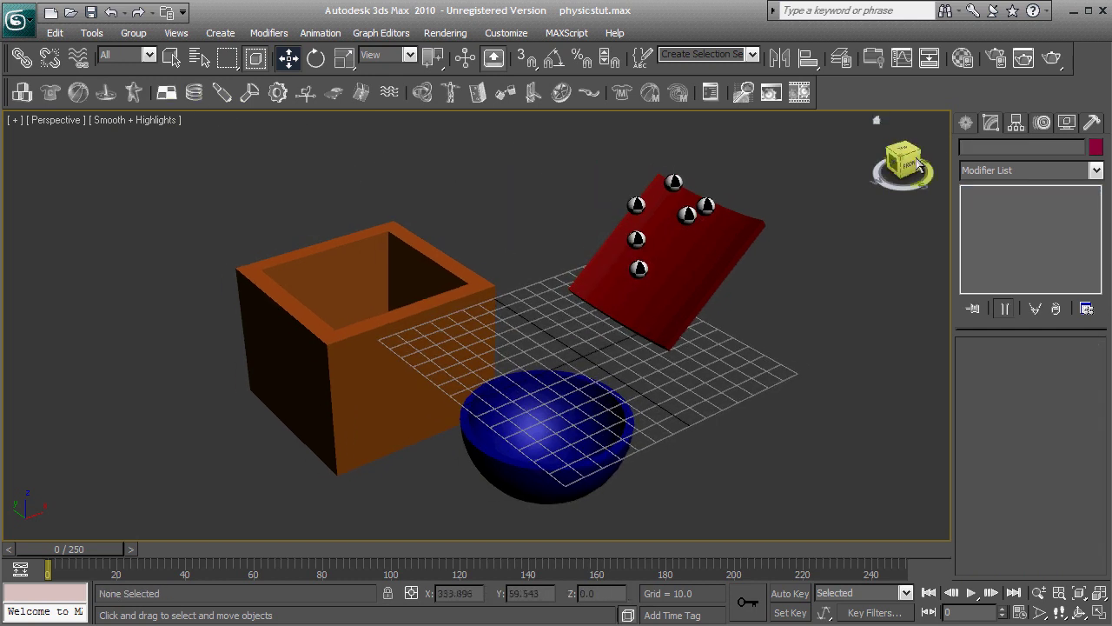
drag(915, 170, 536, 320)
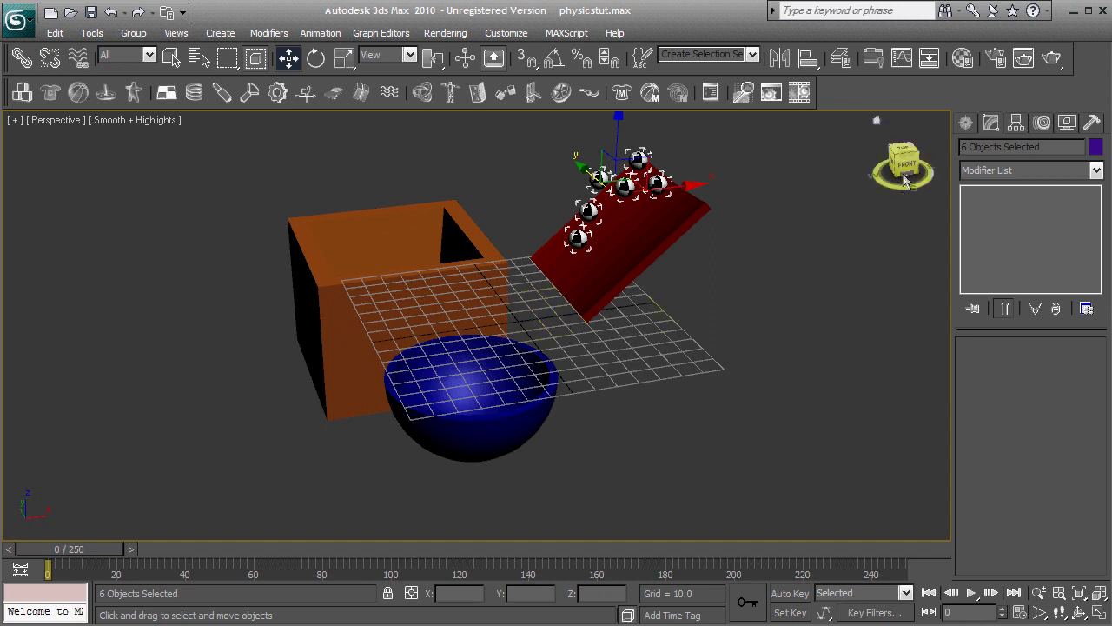
click(710, 93)
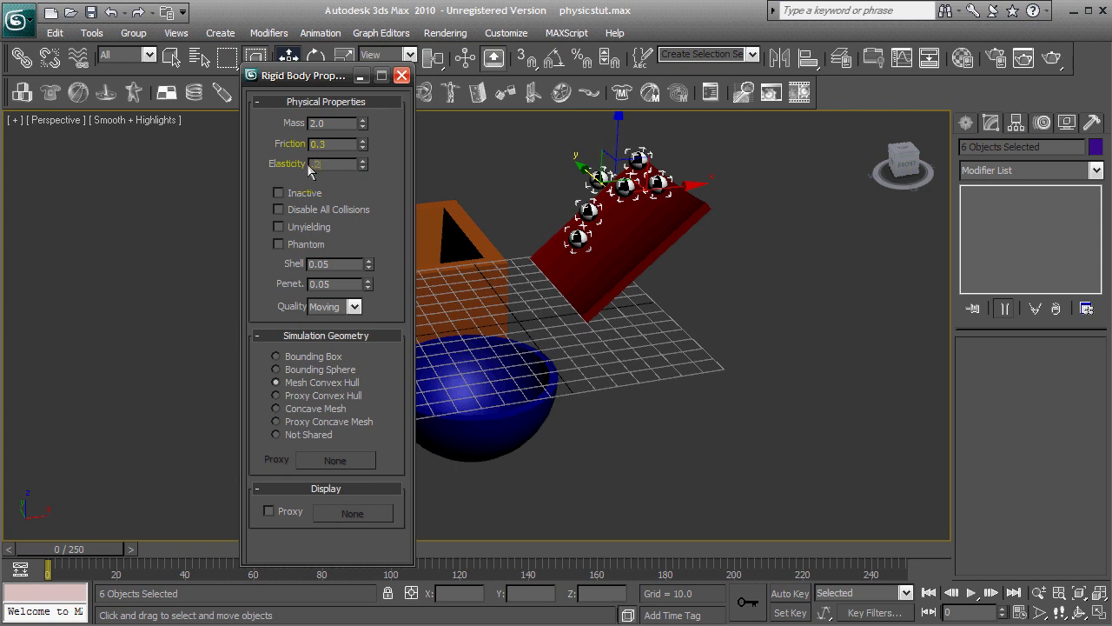
key(shift+Tab)
text(.5)
click(401, 75)
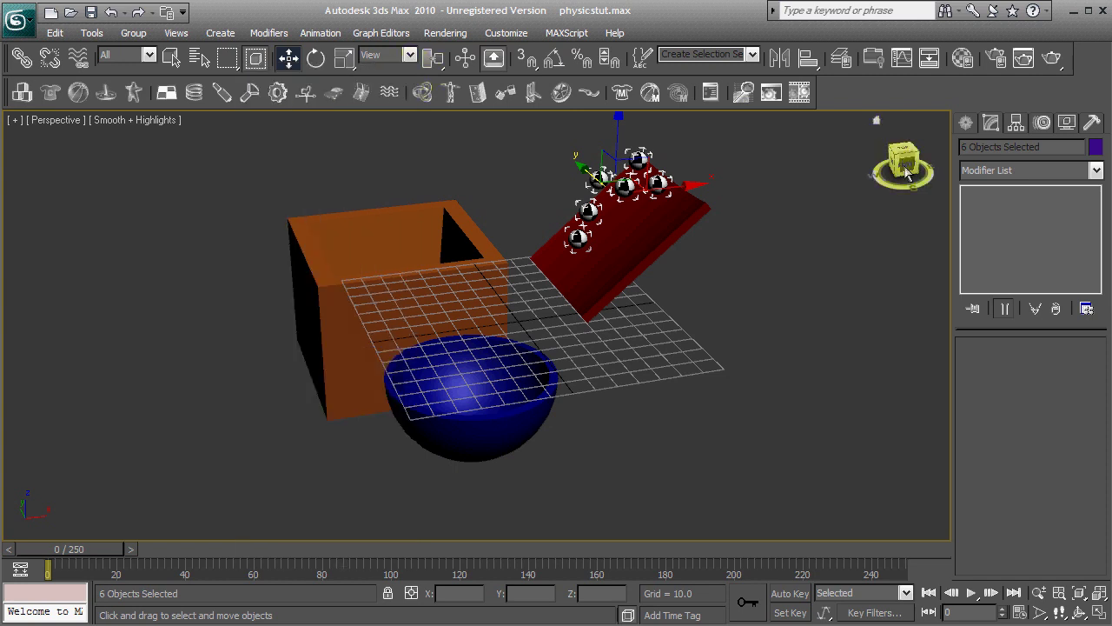
Step: Select the blue bowl, red ramp and orange box together and review their rigid body mass and physical properties
drag(908, 174, 921, 168)
click(625, 348)
middle_drag(625, 348, 695, 350)
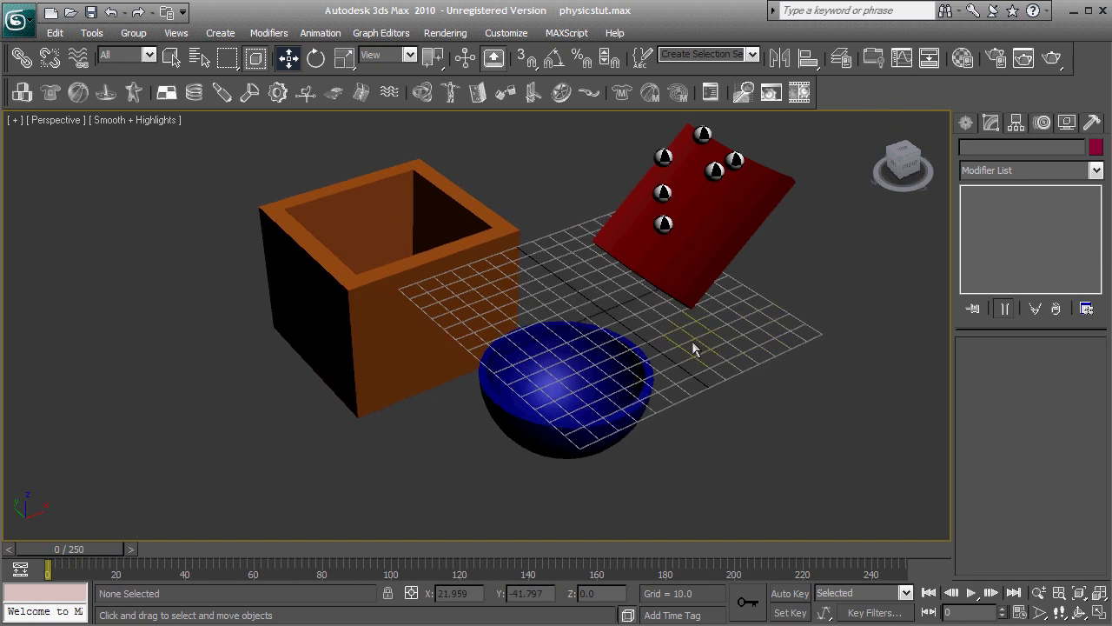
click(561, 385)
ctrl+click(695, 292)
ctrl+click(365, 277)
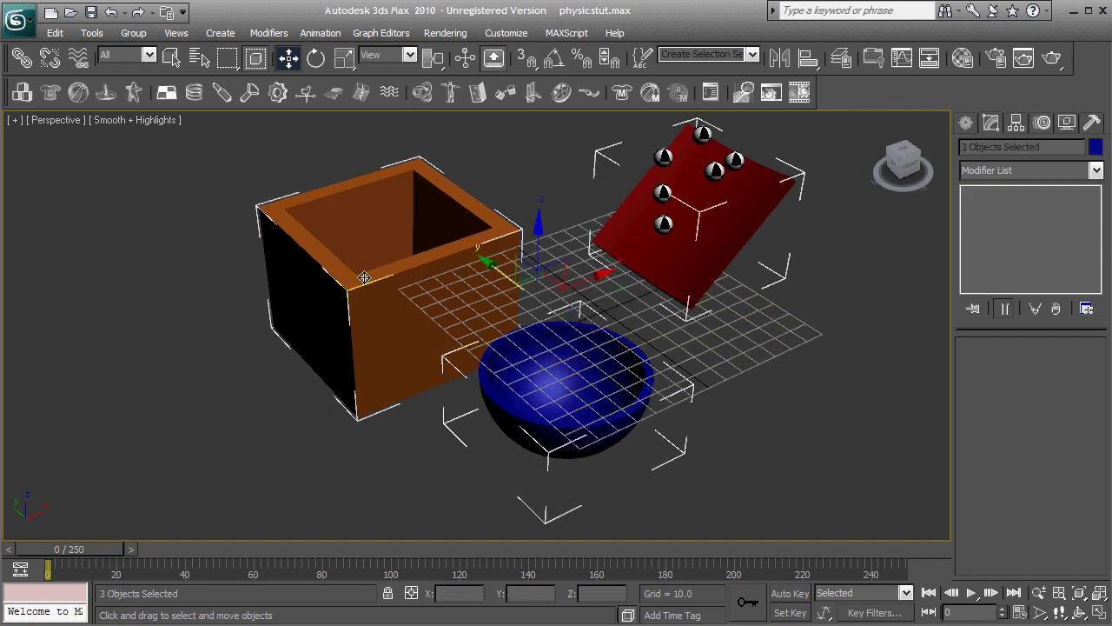
click(709, 92)
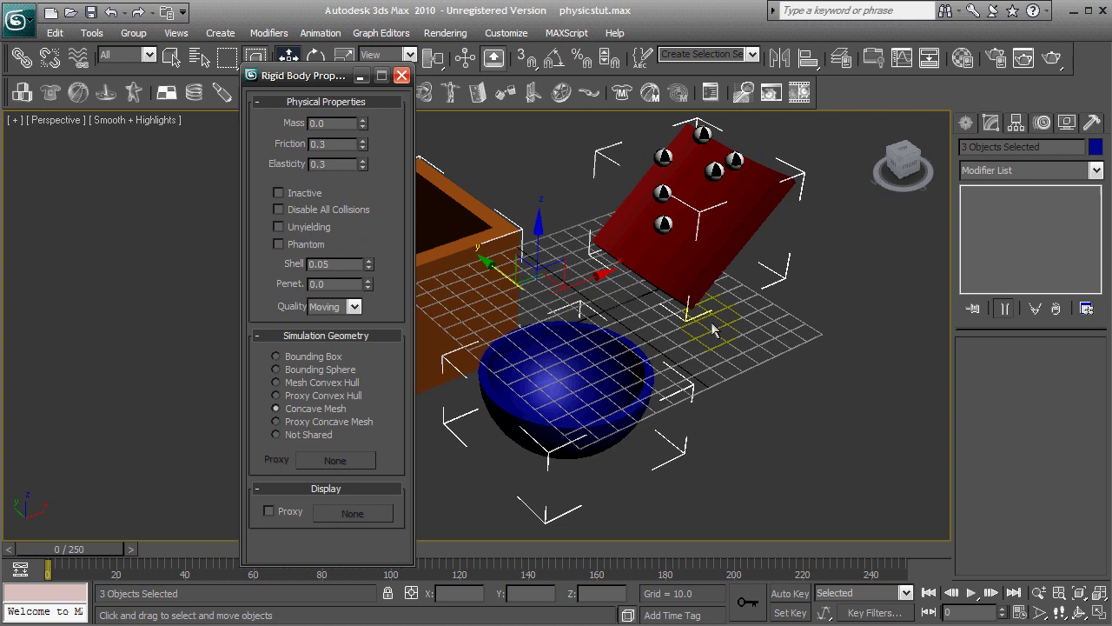
middle_drag(788, 354, 800, 360)
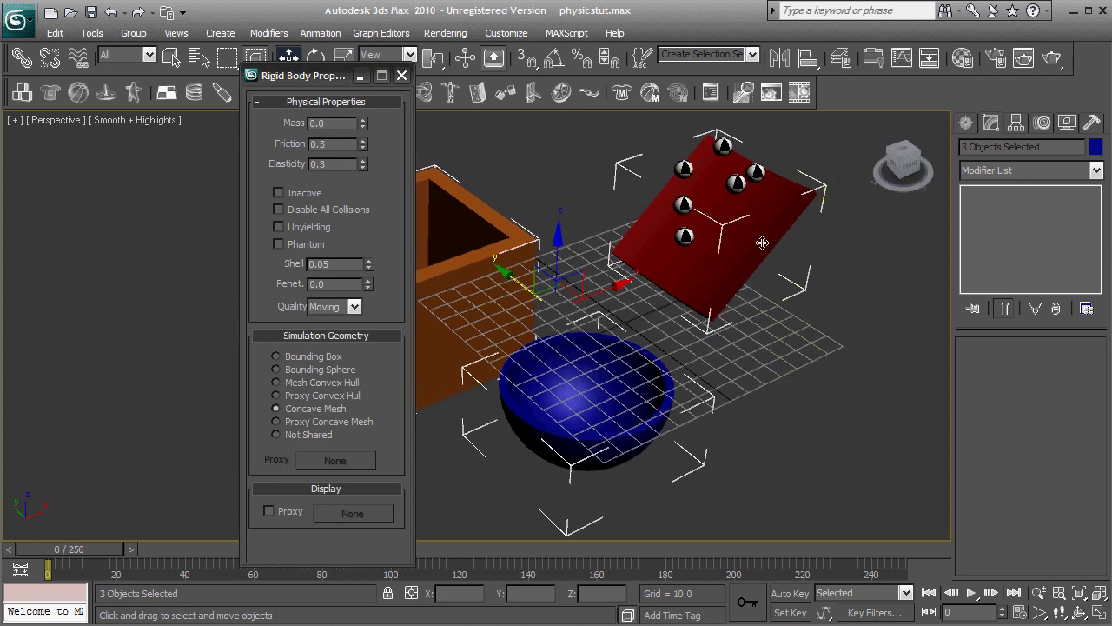
click(402, 75)
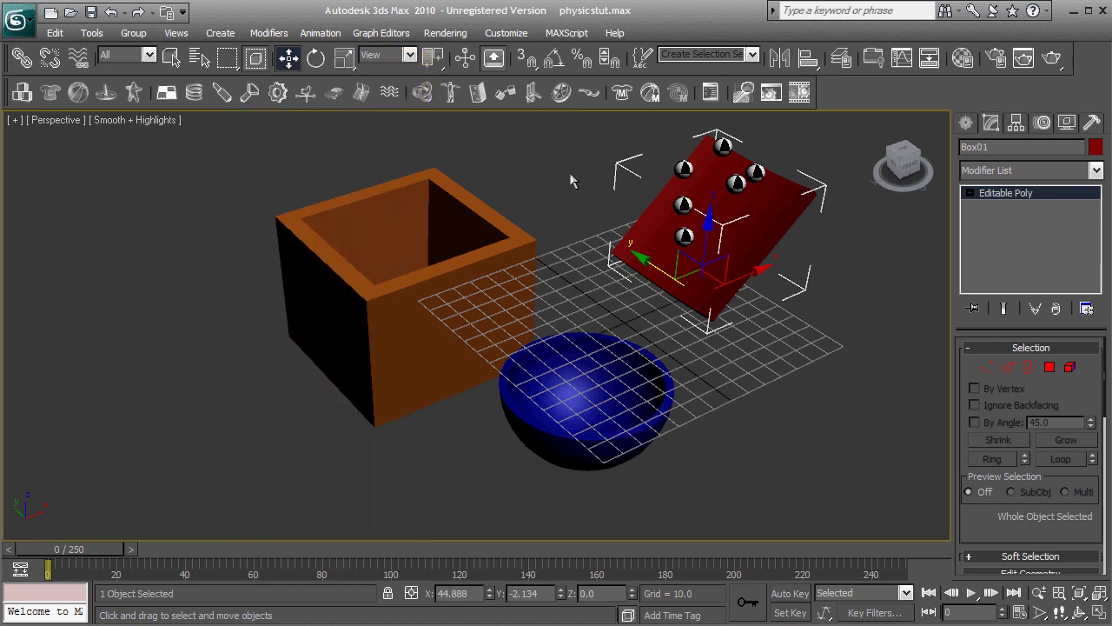
drag(905, 171, 930, 182)
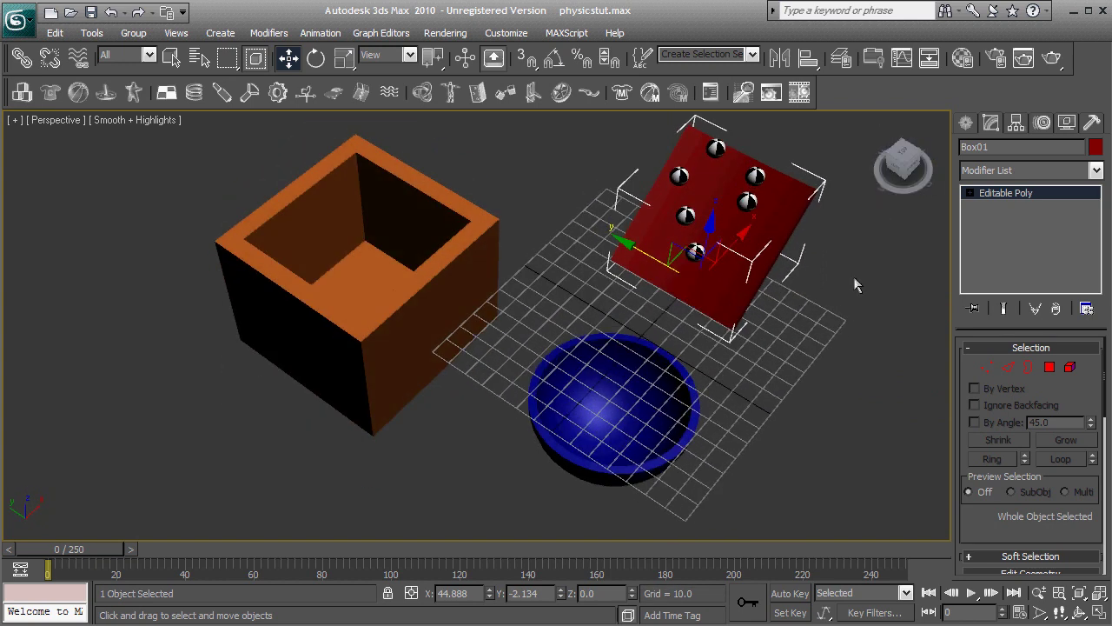
click(839, 234)
middle_drag(839, 234, 850, 388)
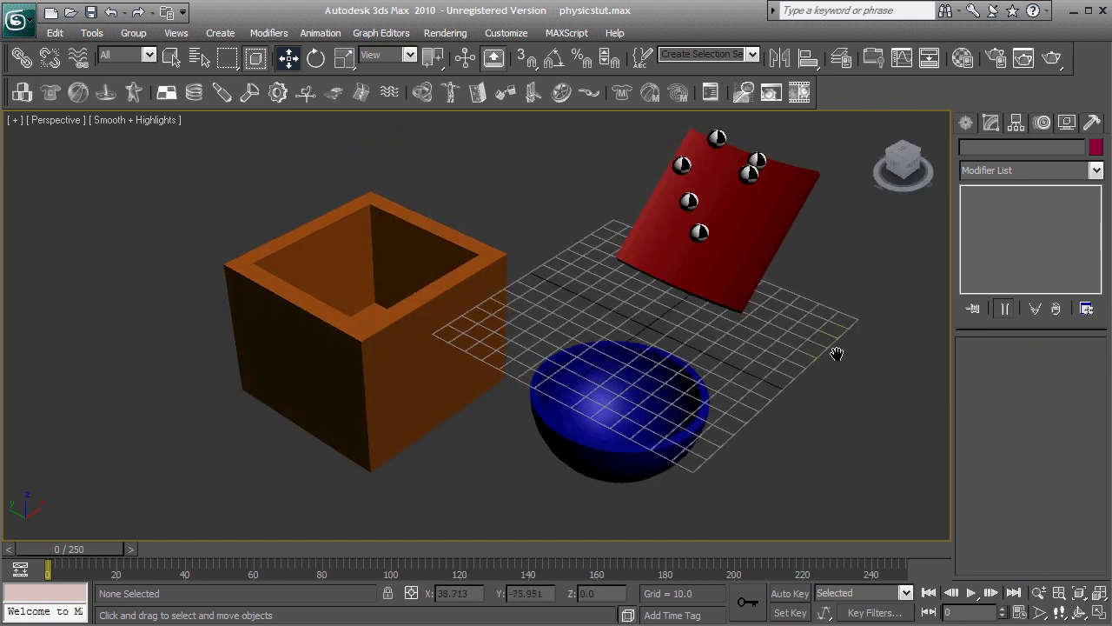
scroll(837, 352, down, 5)
drag(734, 191, 231, 467)
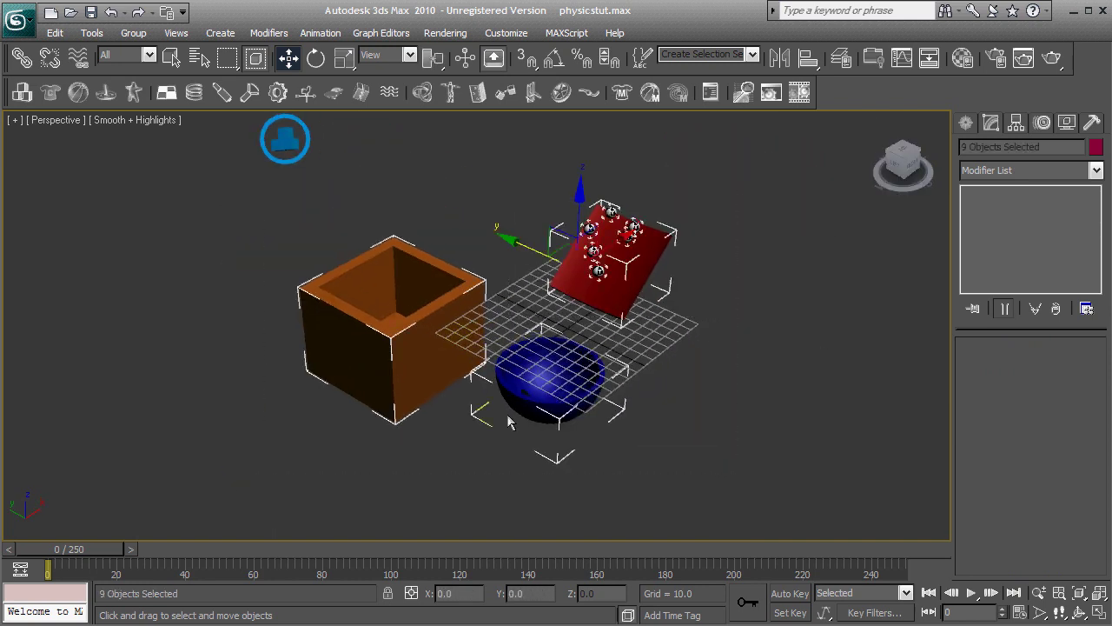
click(794, 354)
middle_drag(794, 354, 811, 352)
Step: Reselect the ramp, bowl and box and examine which simulation geometry their rigid body properties use
click(611, 225)
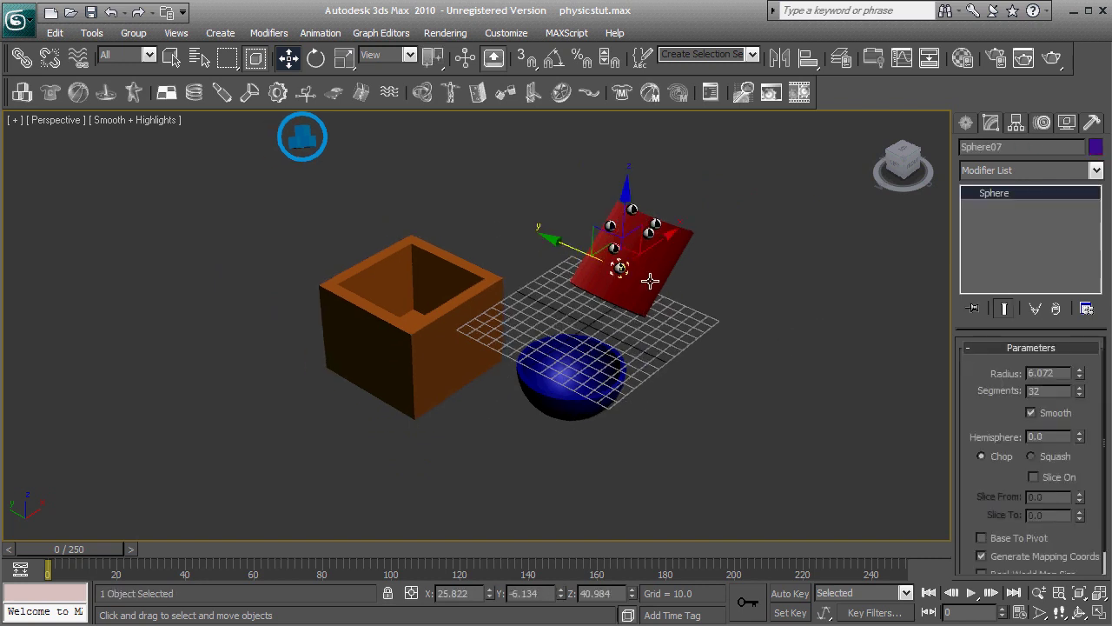
click(647, 287)
ctrl+click(570, 386)
ctrl+click(470, 351)
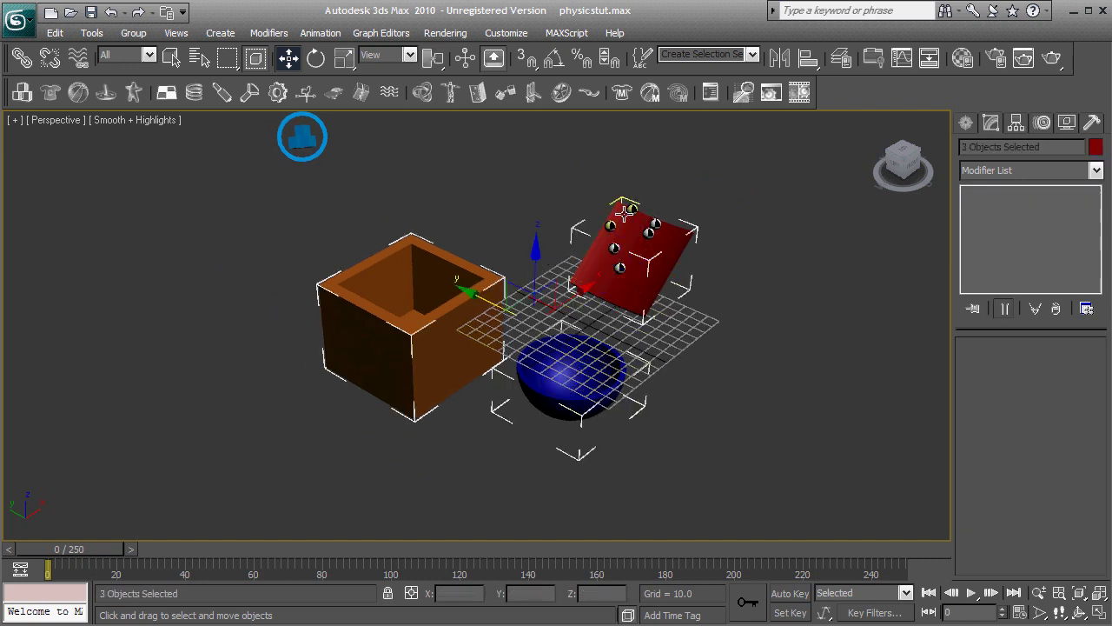
click(709, 92)
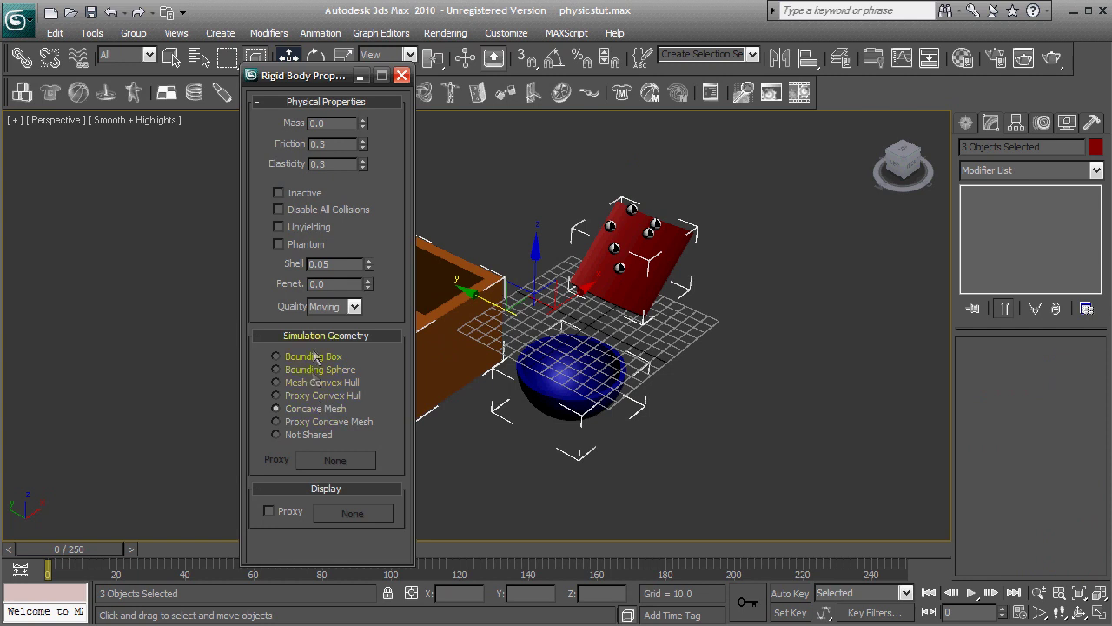
middle_drag(490, 193, 545, 205)
scroll(591, 193, up, 3)
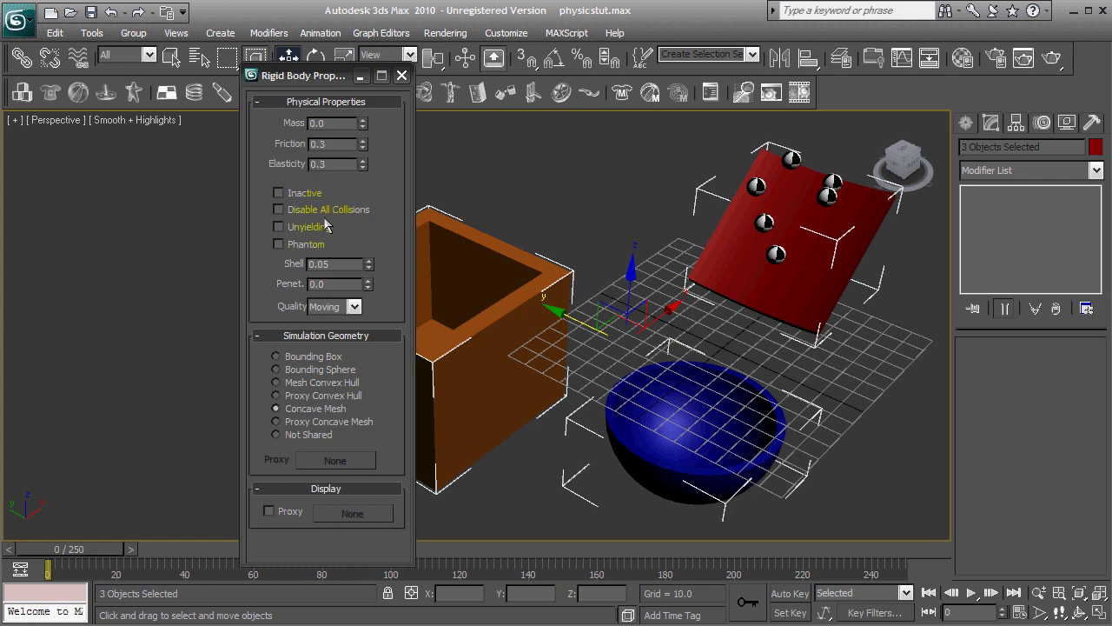
click(401, 76)
click(585, 189)
middle_drag(585, 188, 537, 172)
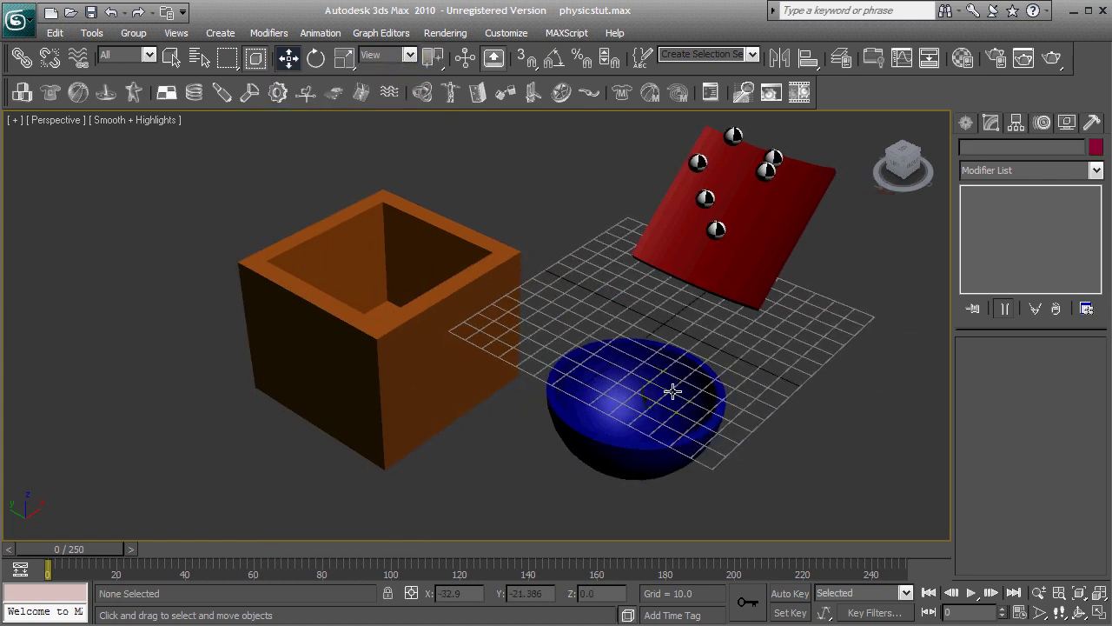
Step: Make the blue bowl unyielding in its rigid body properties
click(603, 434)
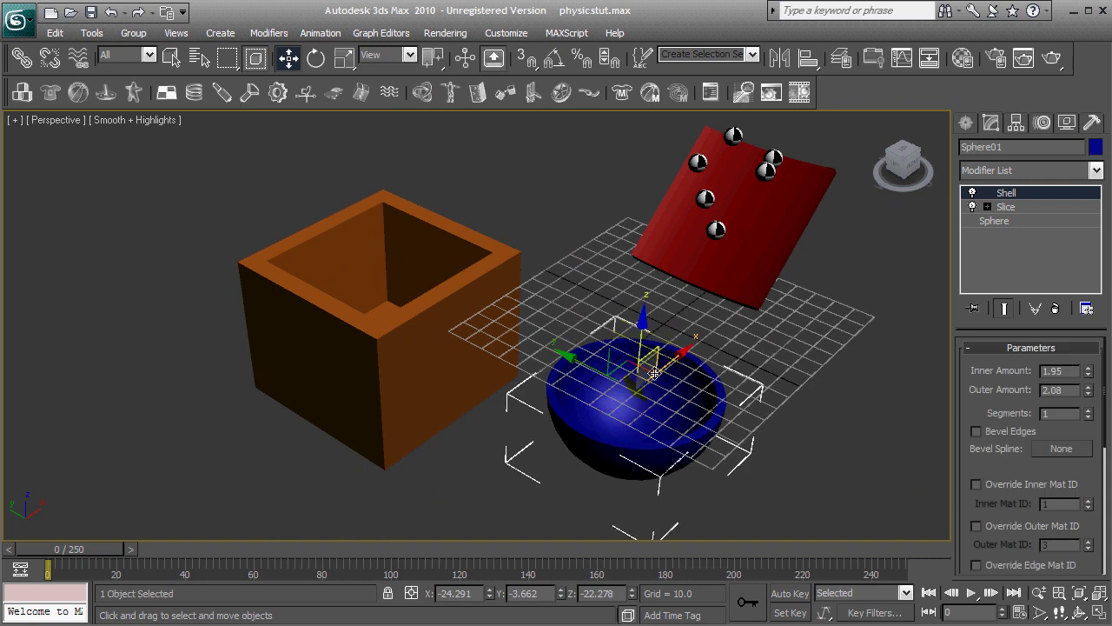
click(711, 92)
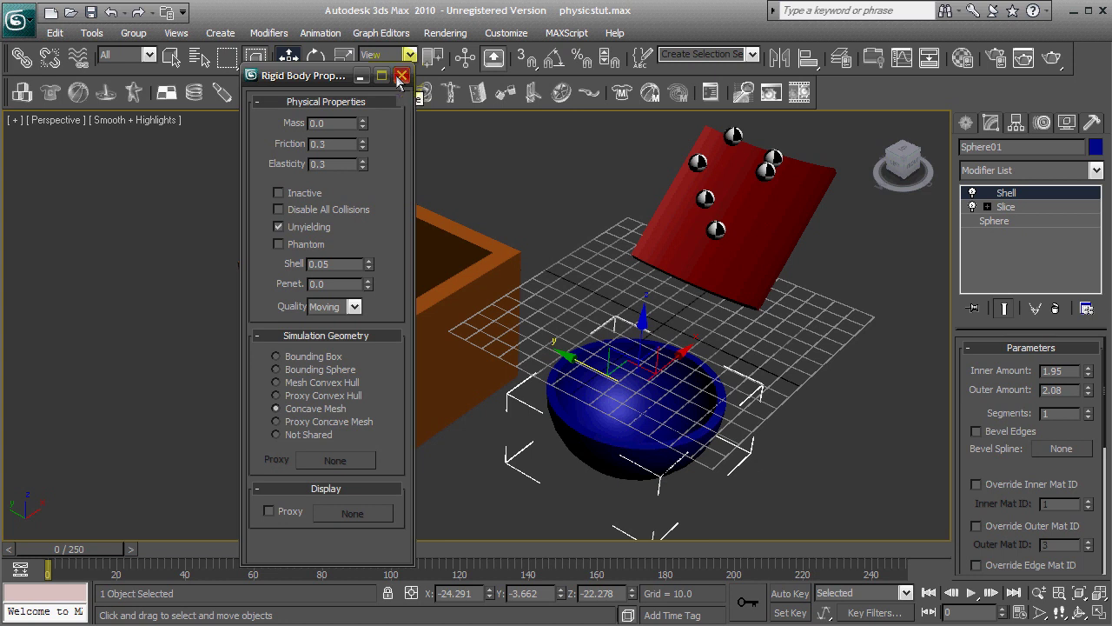
click(401, 76)
middle_drag(588, 209, 533, 204)
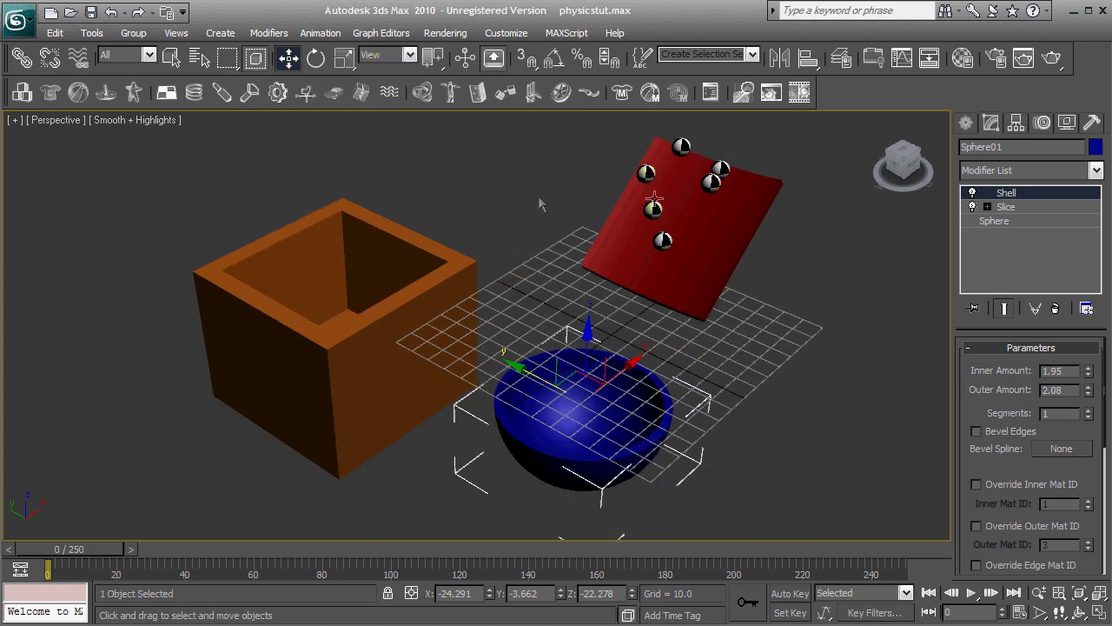
click(653, 209)
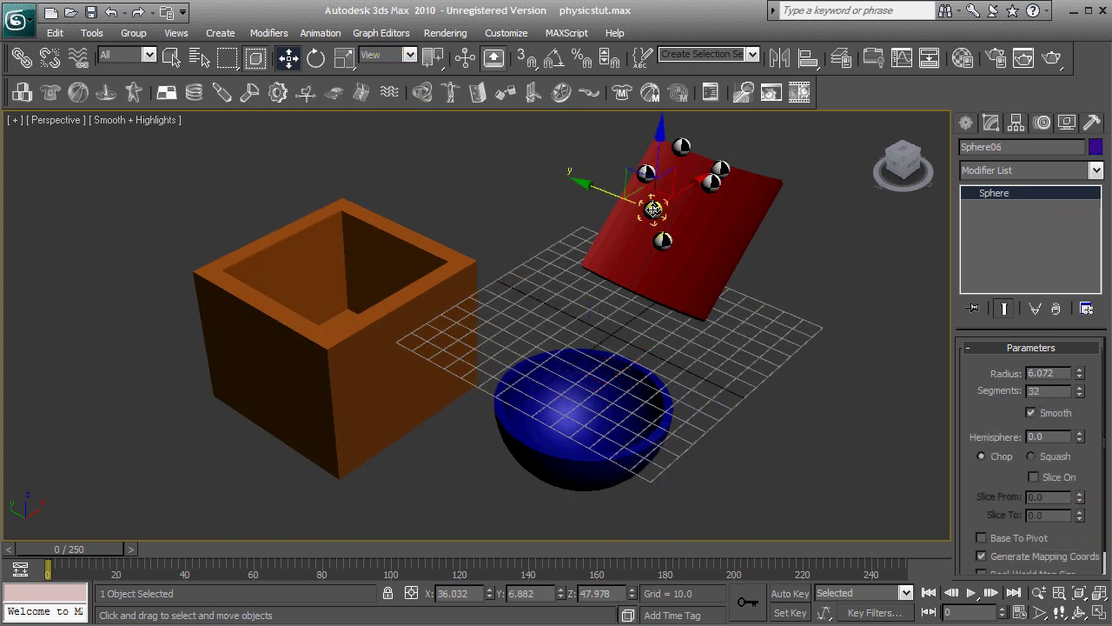
click(576, 169)
middle_drag(537, 235, 534, 235)
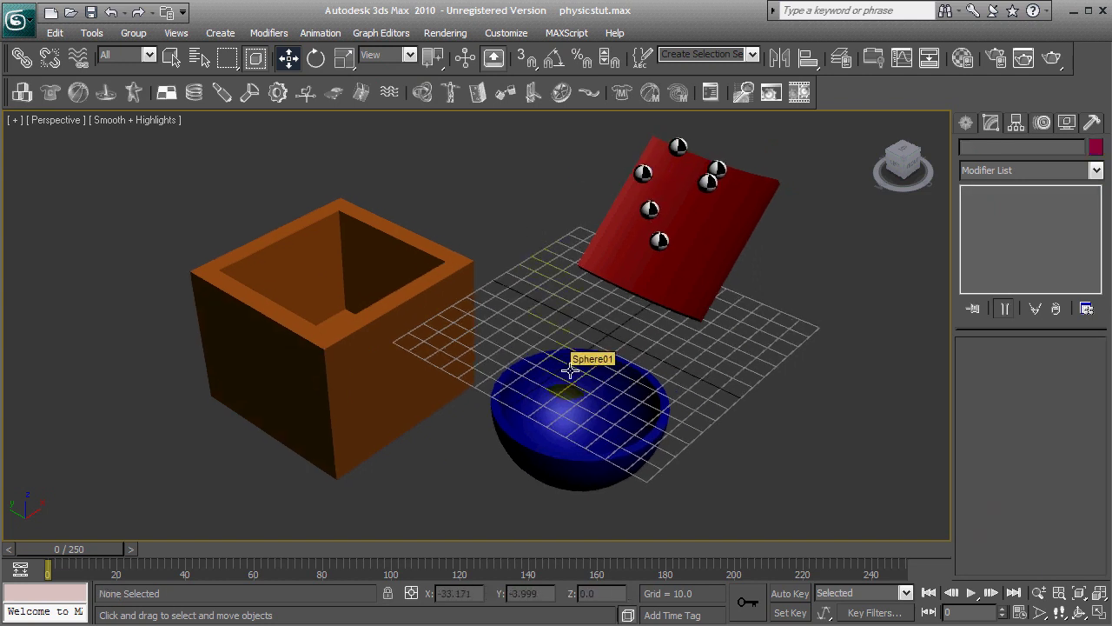
mouse_move(740, 402)
middle_down()
mouse_move(750, 379)
mouse_move(740, 386)
middle_up()
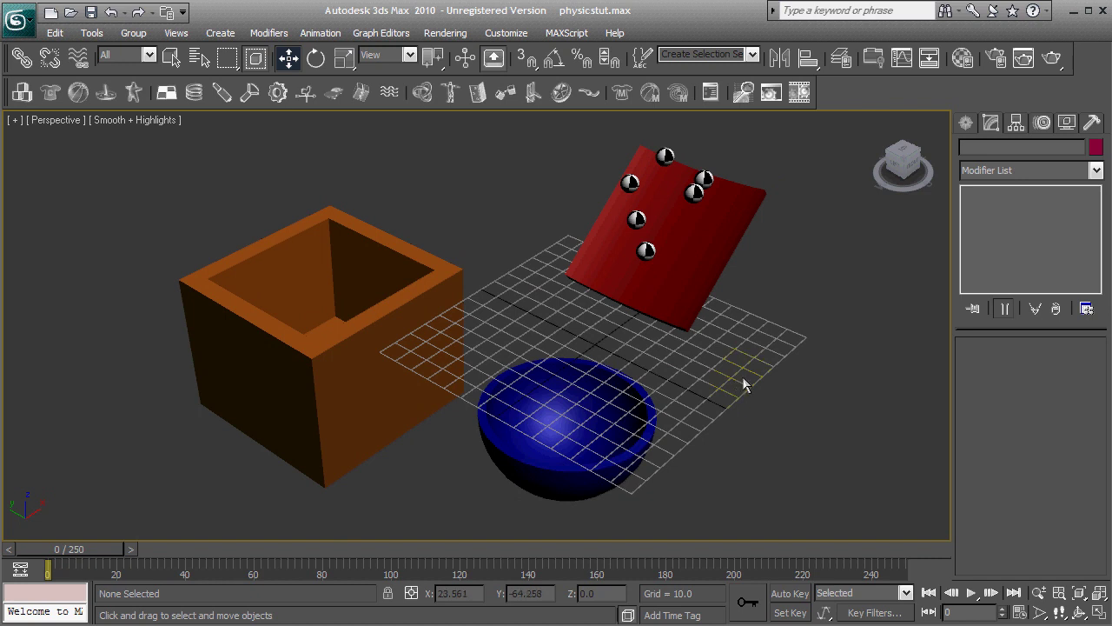
Step: Preview the reactor simulation in its own window, play it until the spheres reach the bowl, and close the preview
click(1095, 125)
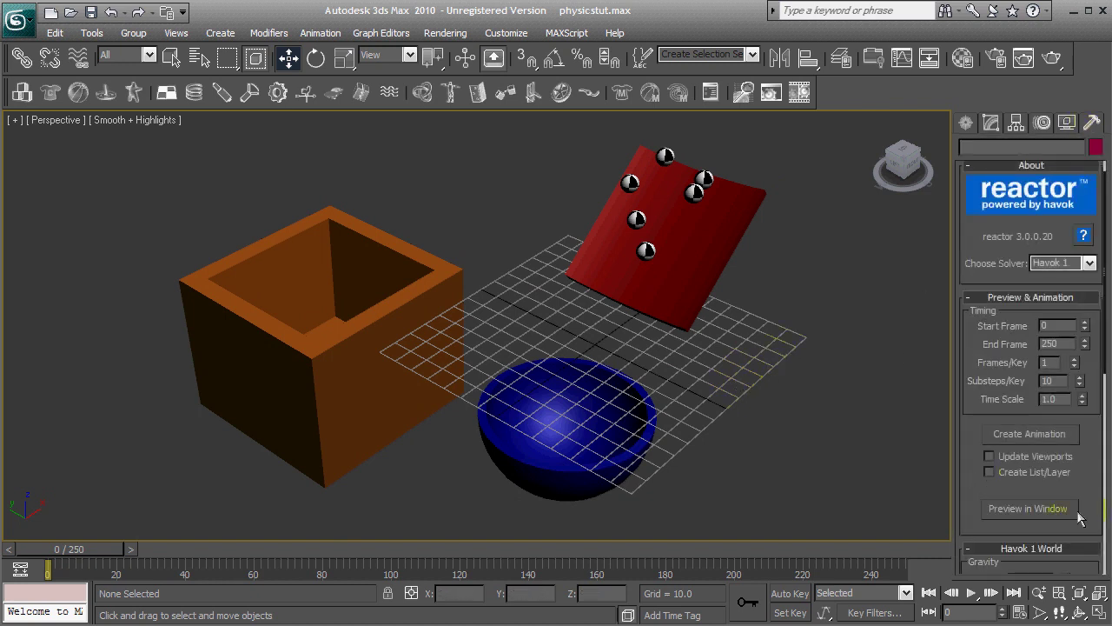
drag(1081, 518, 1074, 393)
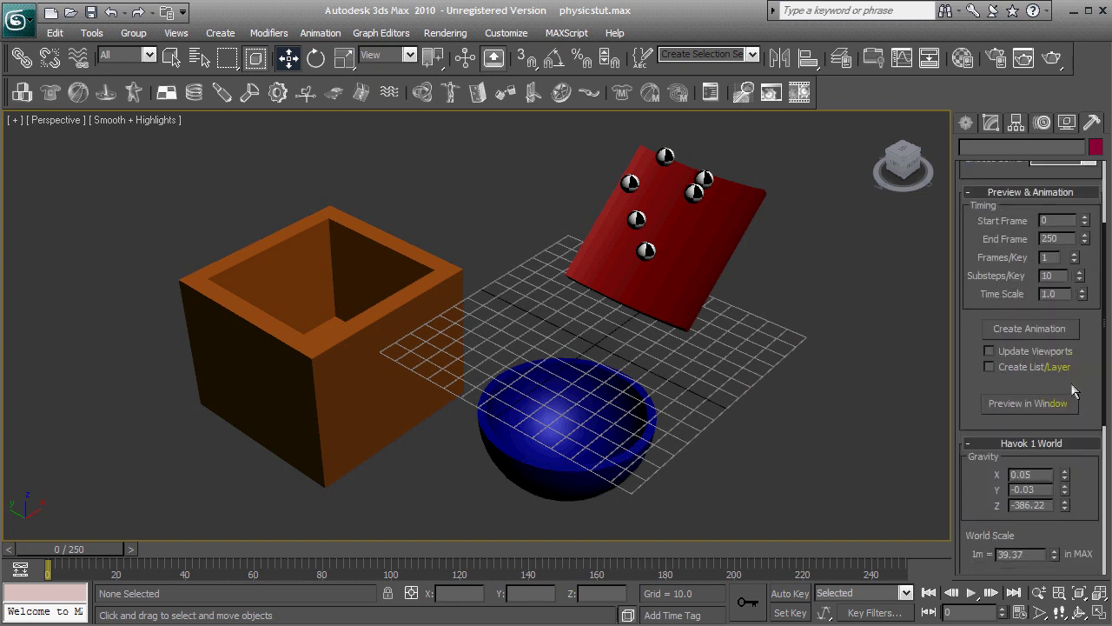
click(1019, 405)
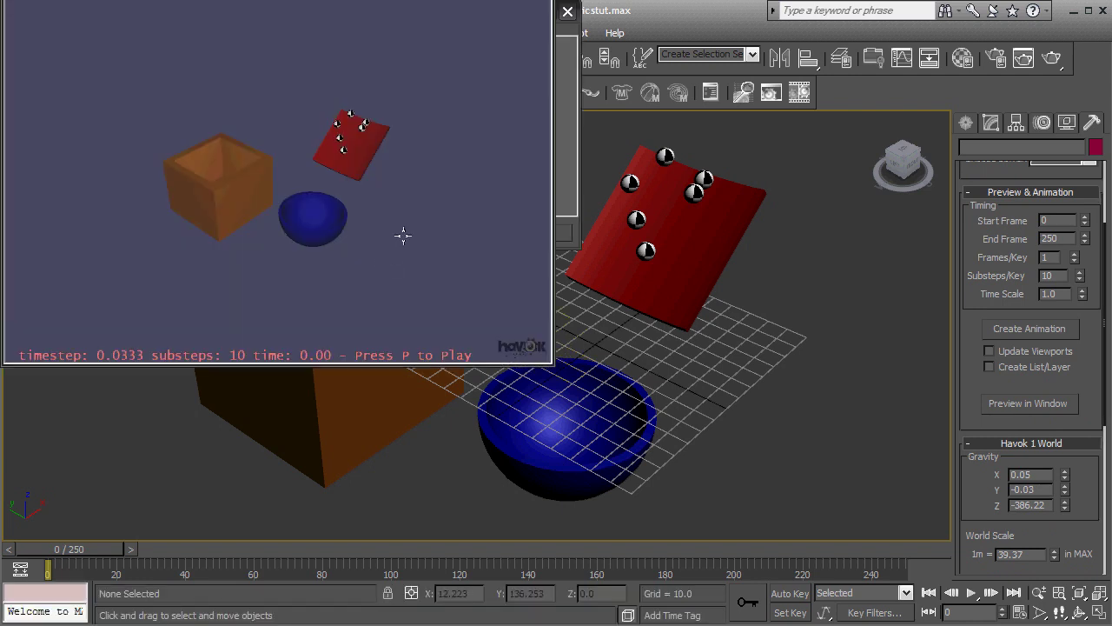
drag(402, 234, 432, 225)
key(p)
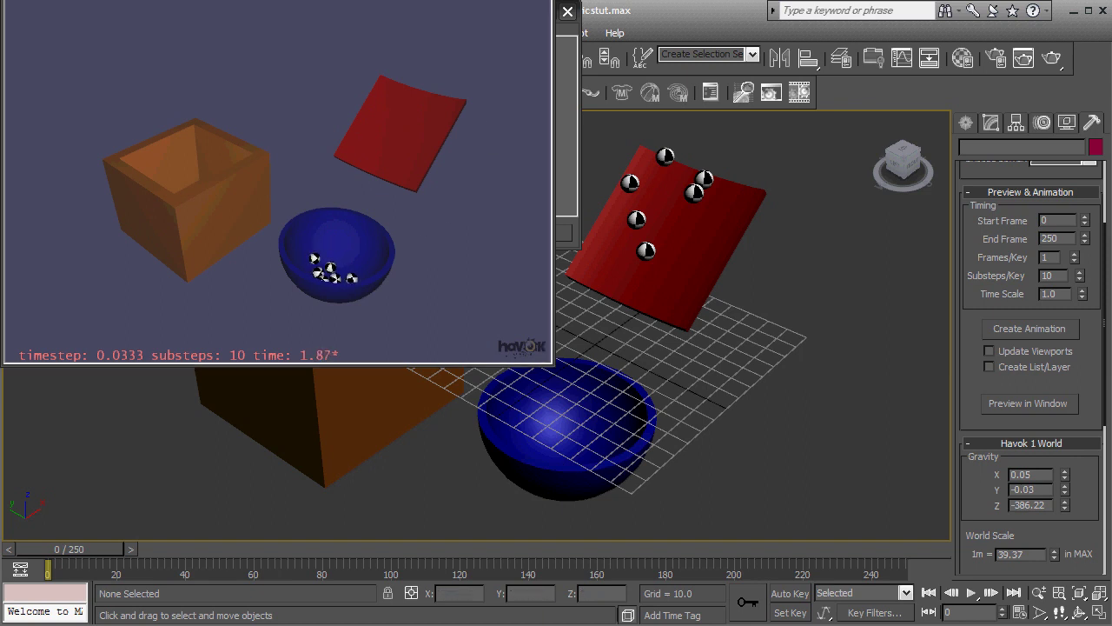
click(566, 11)
click(566, 12)
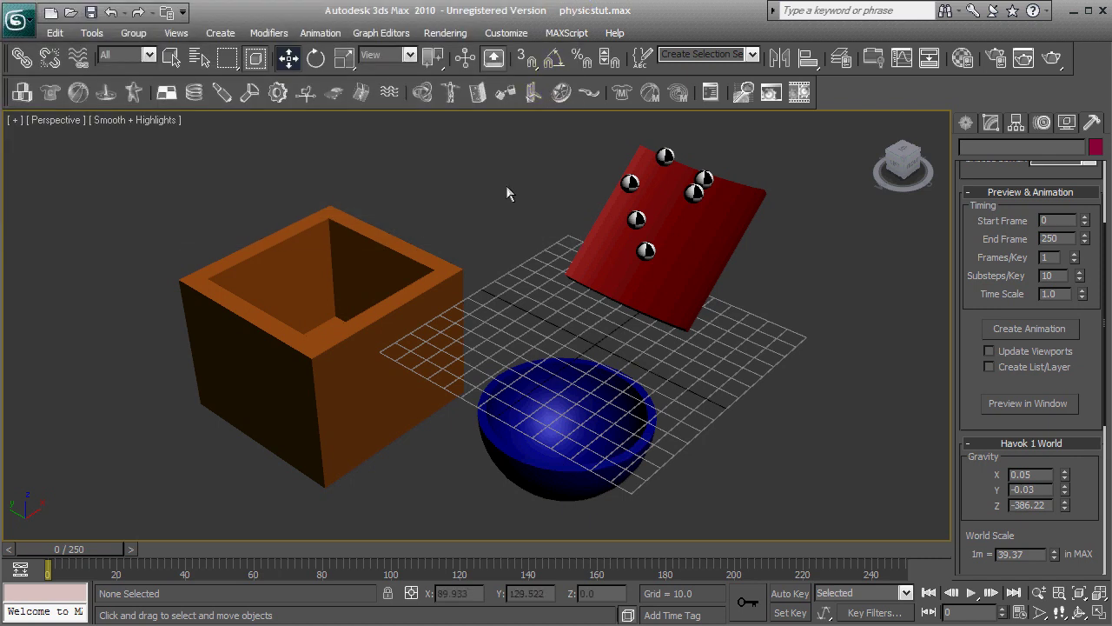
middle_drag(507, 191, 501, 197)
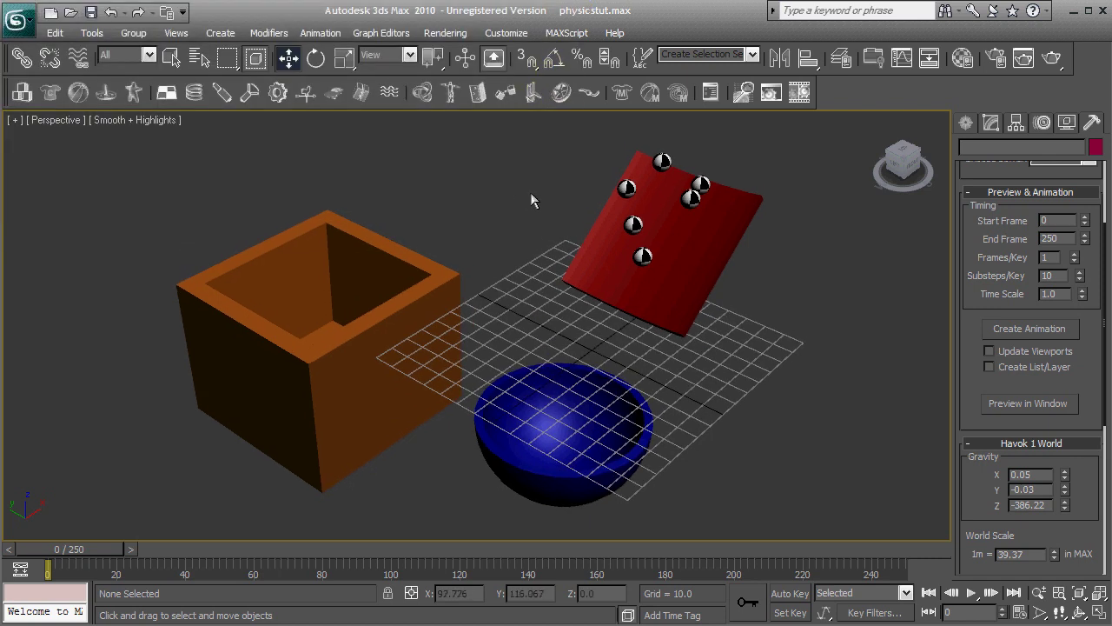
click(560, 426)
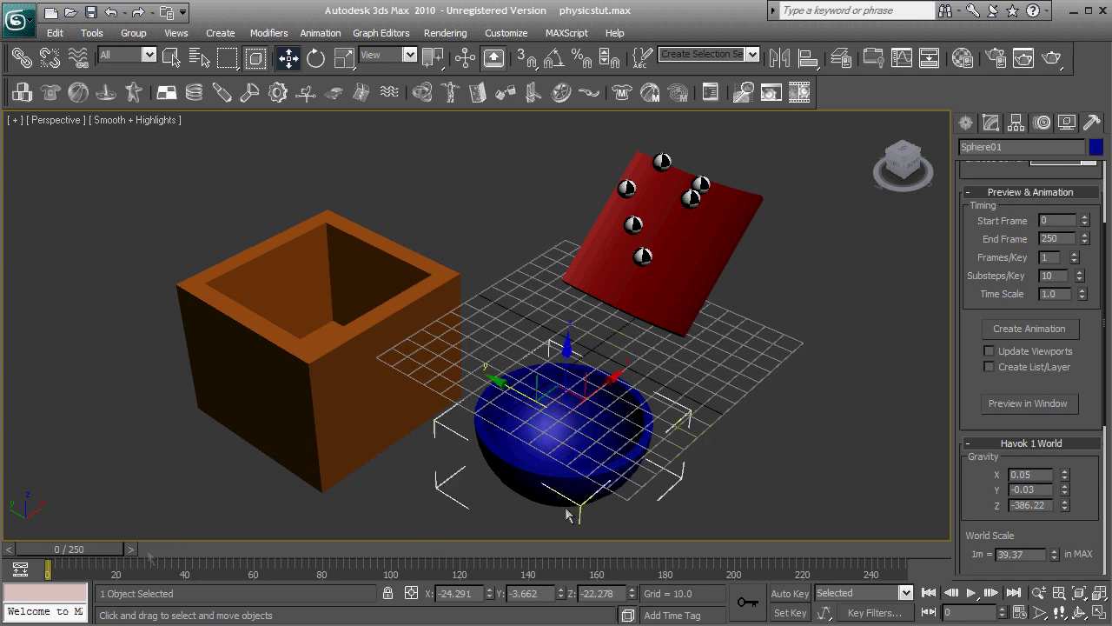
click(800, 392)
middle_drag(792, 320, 793, 329)
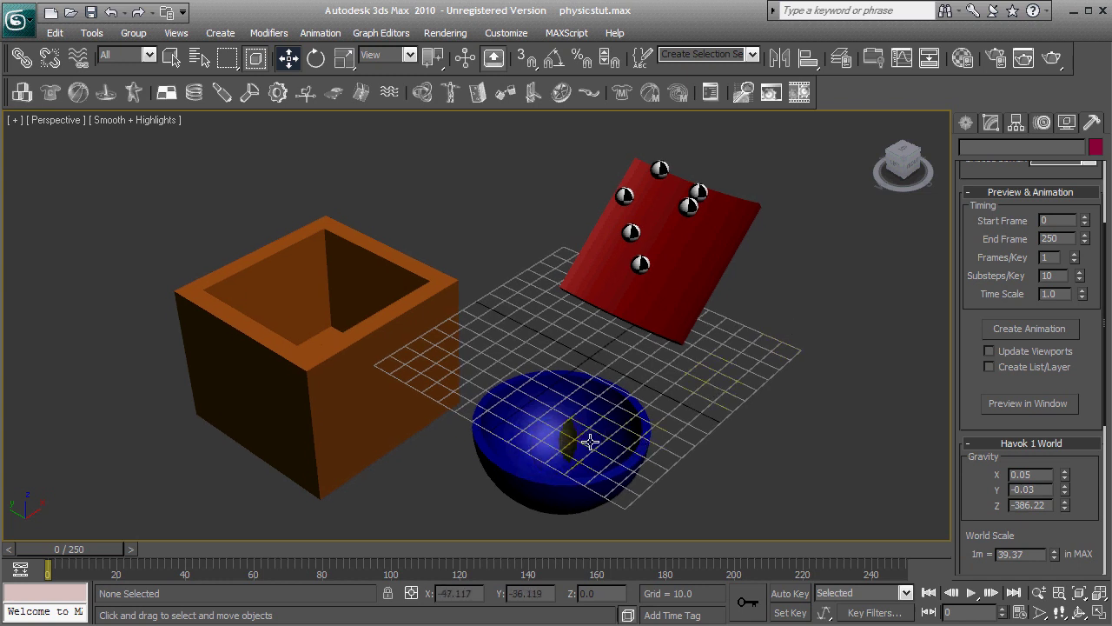
Step: Create the reactor animation for frames 0 to 250, accept the confirmation, and dismiss the reactor messages
click(1035, 329)
click(521, 331)
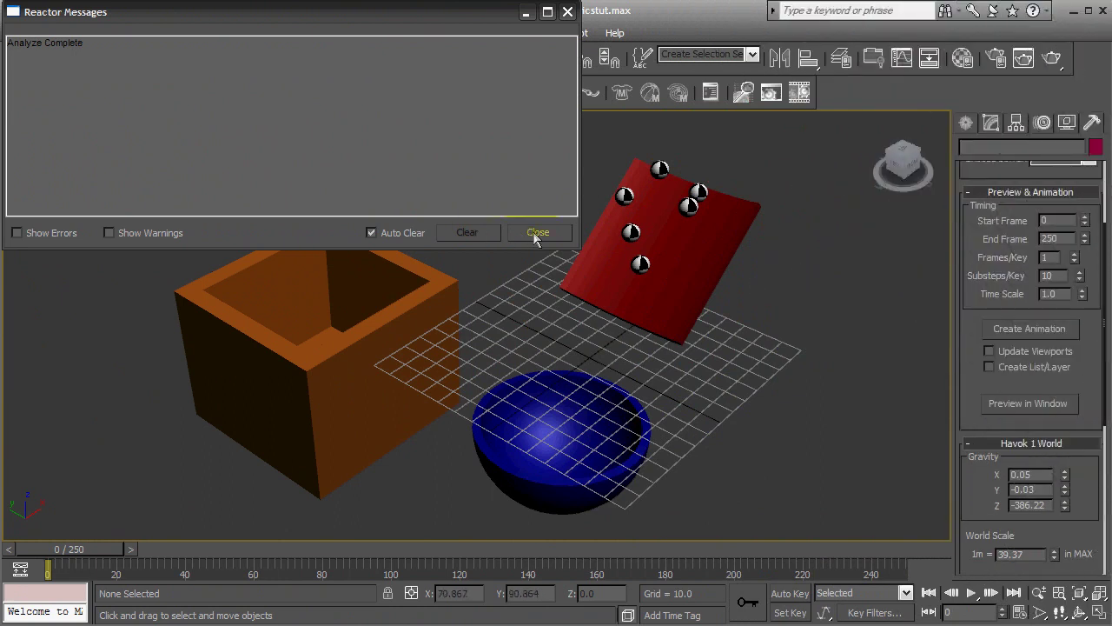
click(537, 233)
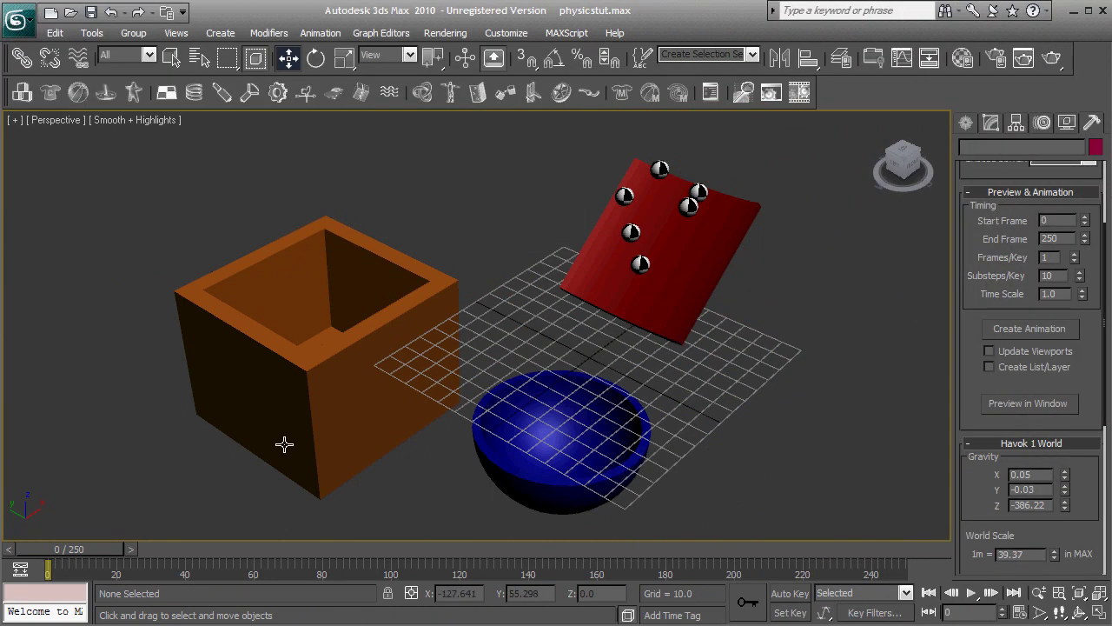
Step: Select the blue bowl, turn on Auto Key, and set keys holding its current position at frames 50 and 0
drag(85, 544, 245, 530)
key(w)
click(611, 437)
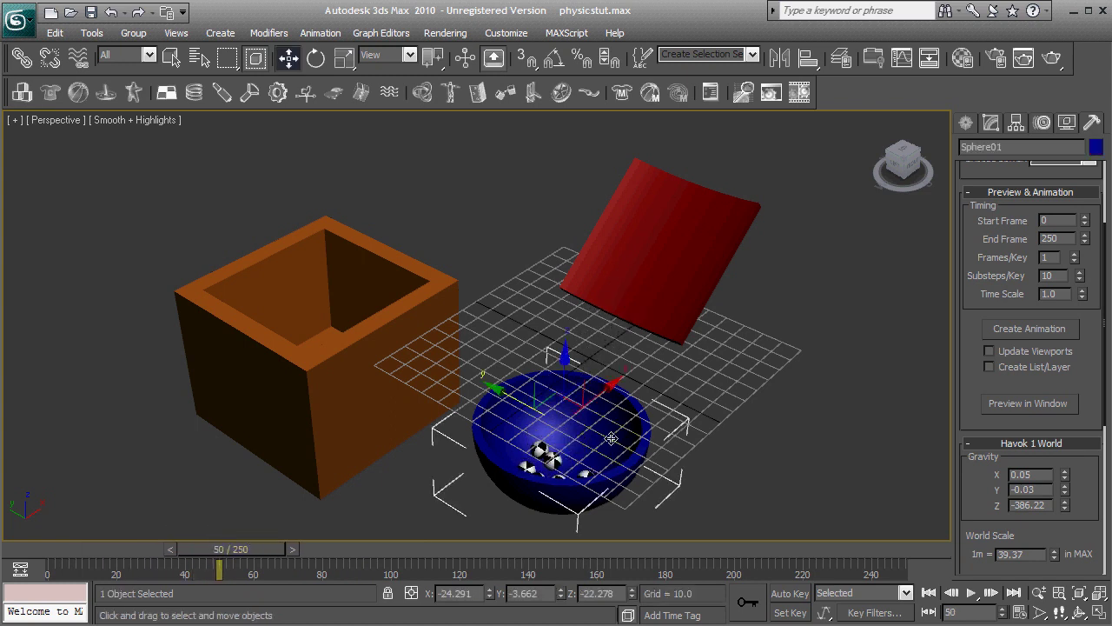
middle_drag(726, 415, 734, 411)
click(786, 593)
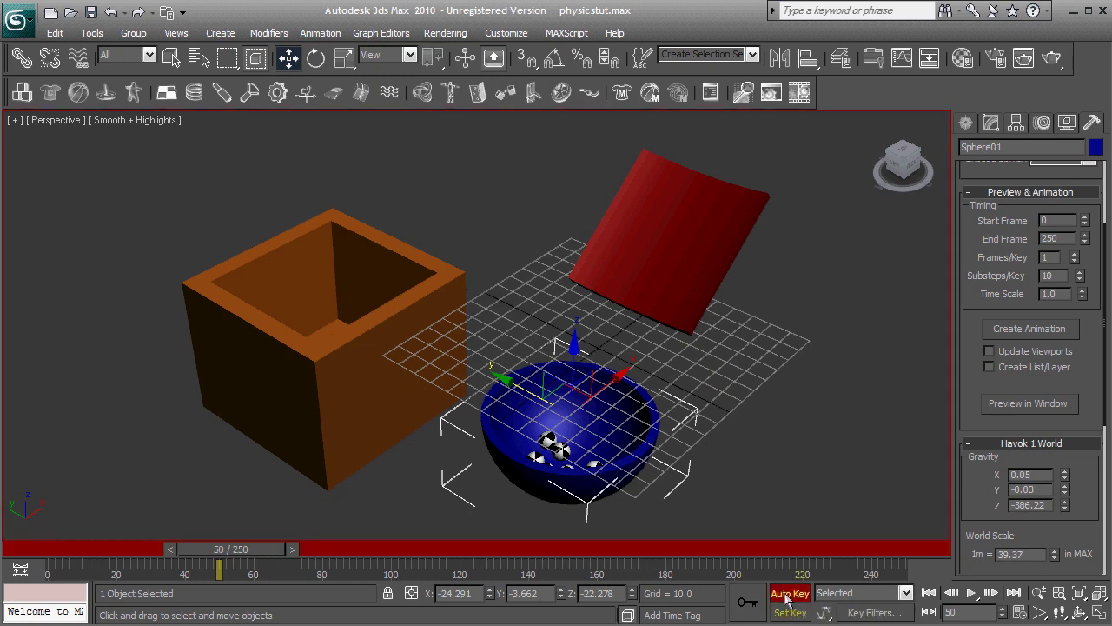
key(ctrl+s)
drag(230, 547, 35, 548)
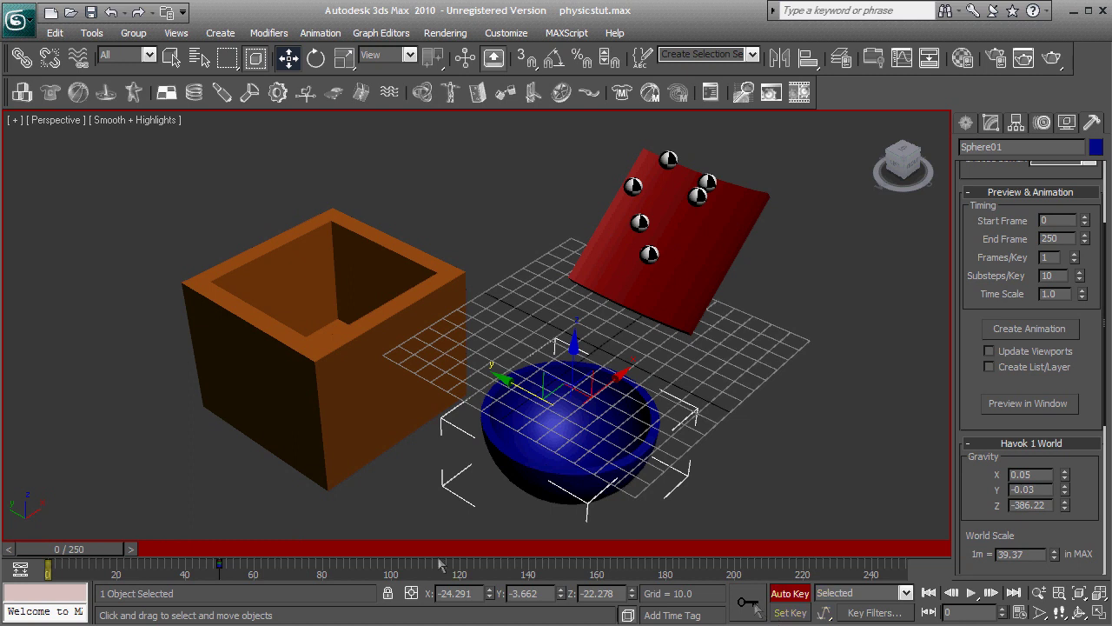
Step: At frame 100, lift the blue bowl and move it toward the orange box, to about Y 99.6 and Z 34.9
drag(103, 550, 424, 549)
key(w)
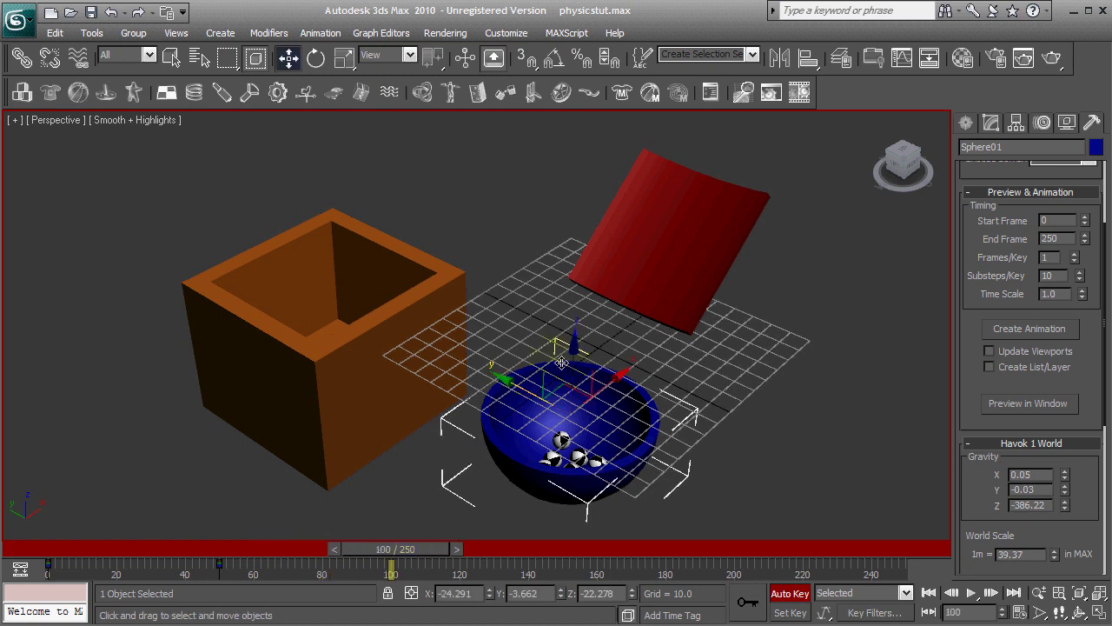
drag(573, 348, 453, 245)
click(893, 167)
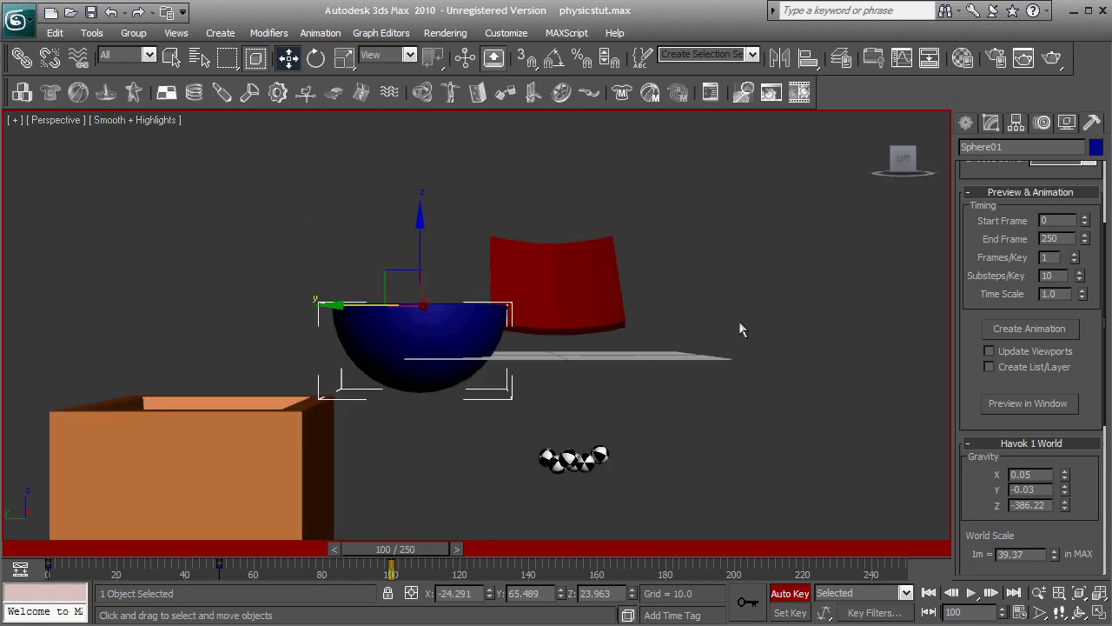
scroll(612, 369, up, 5)
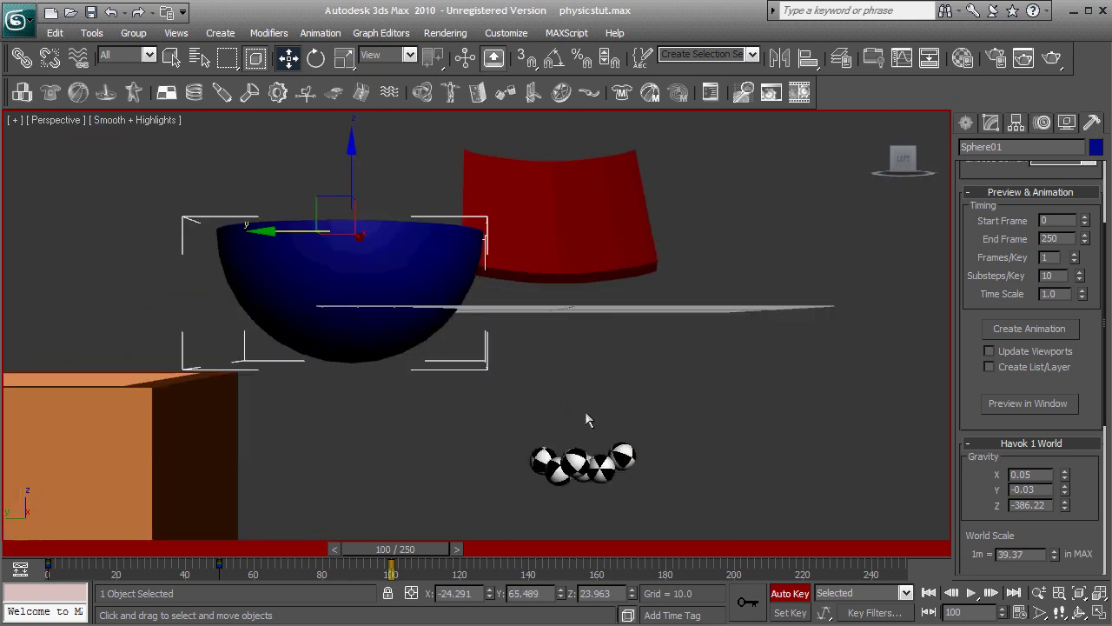
scroll(648, 339, down, 3)
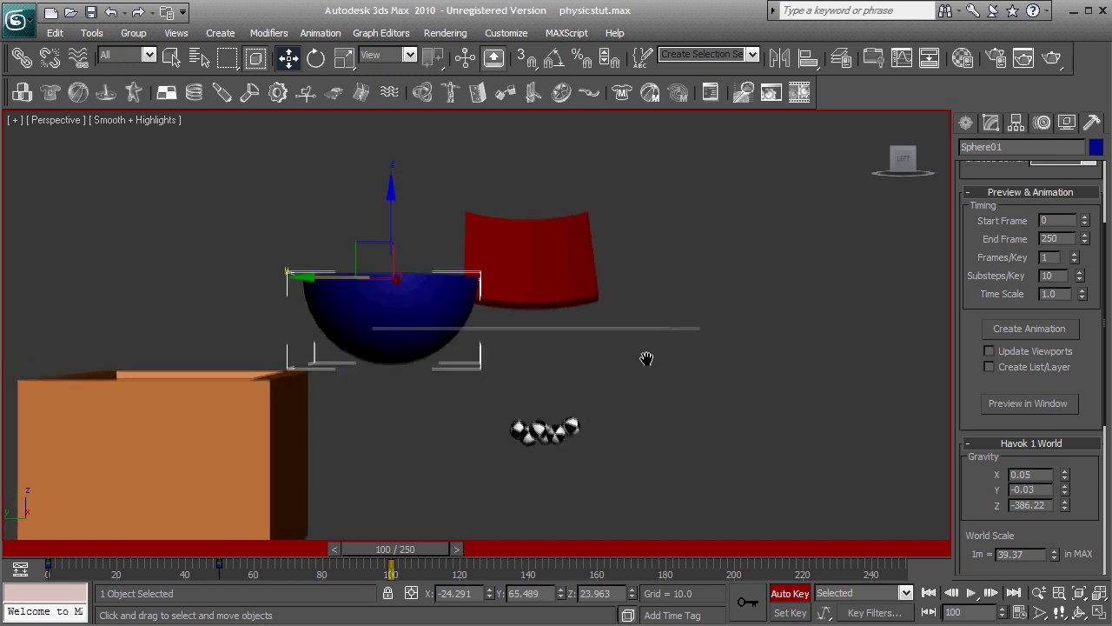
middle_drag(713, 302, 766, 354)
drag(449, 246, 448, 222)
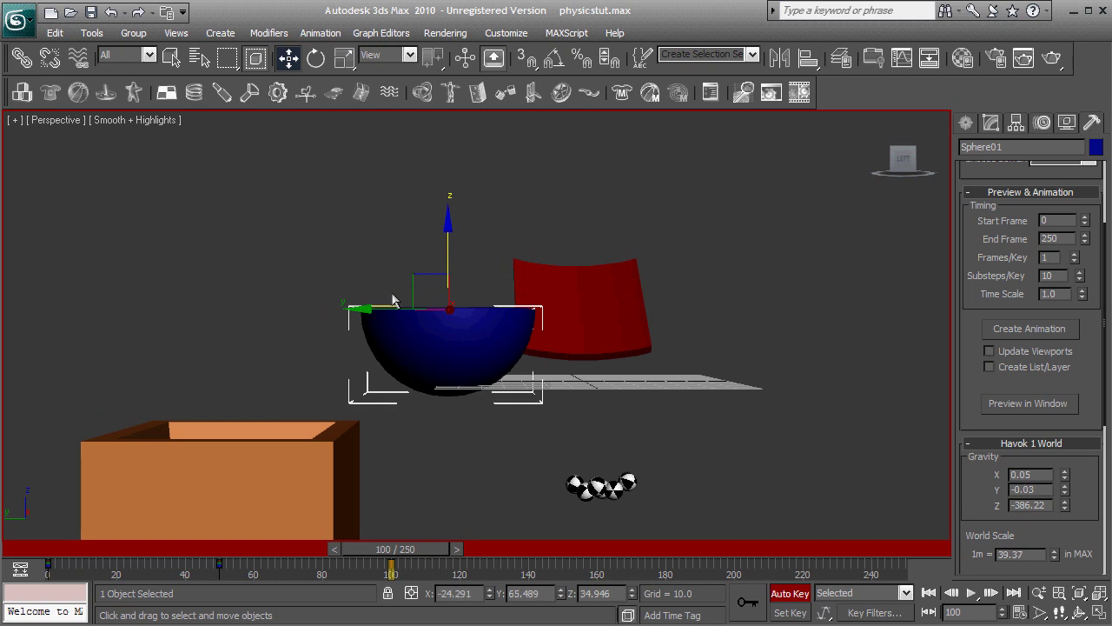
drag(363, 306, 290, 307)
middle_drag(770, 316, 859, 339)
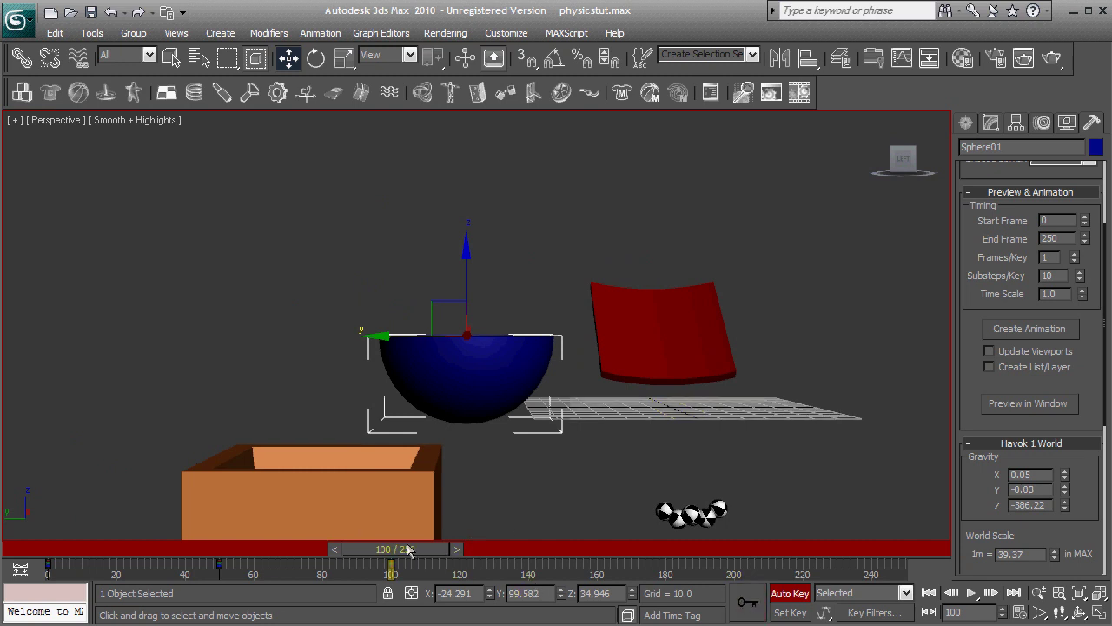
Step: At frame 120, tip the blue bowl onto its side toward the orange box and move it to about Y 137.3
drag(408, 549, 474, 549)
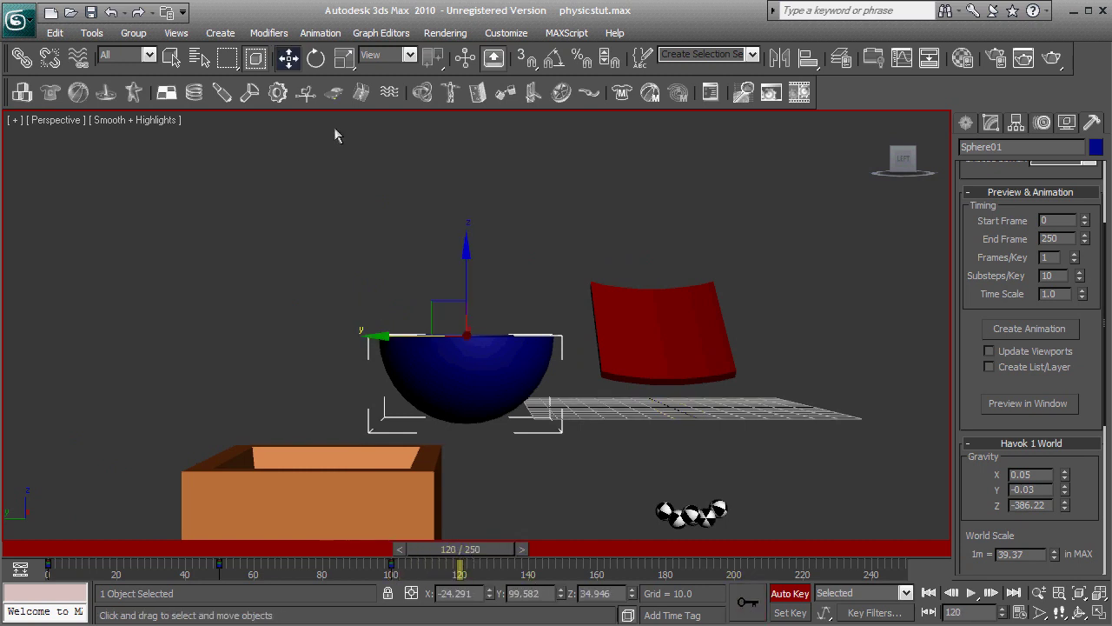
click(315, 57)
drag(530, 307, 292, 195)
click(288, 57)
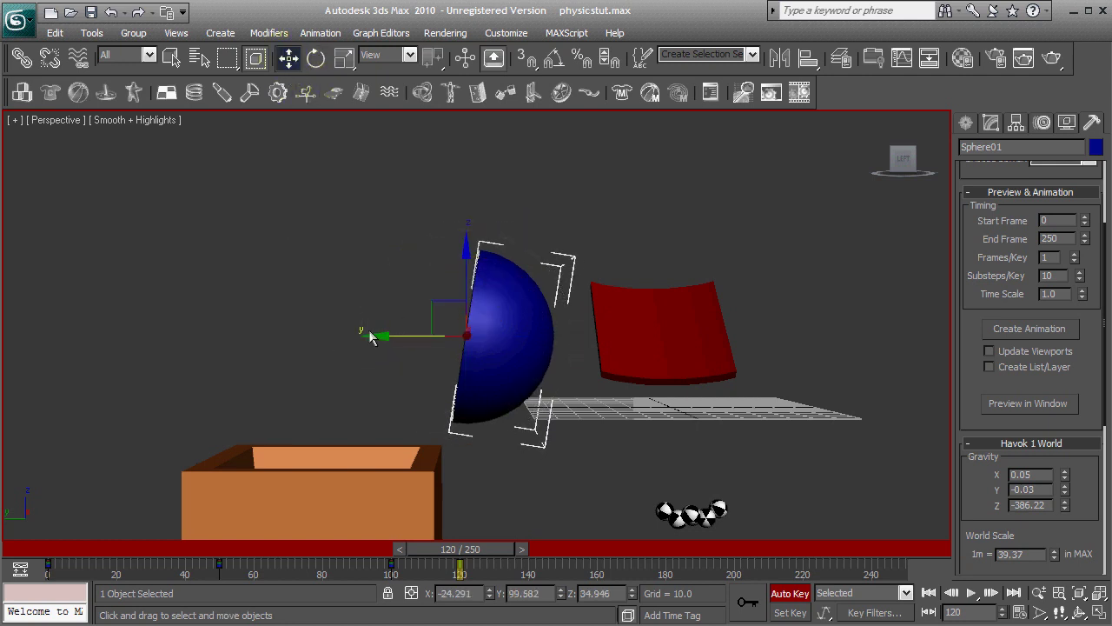
drag(378, 340, 302, 339)
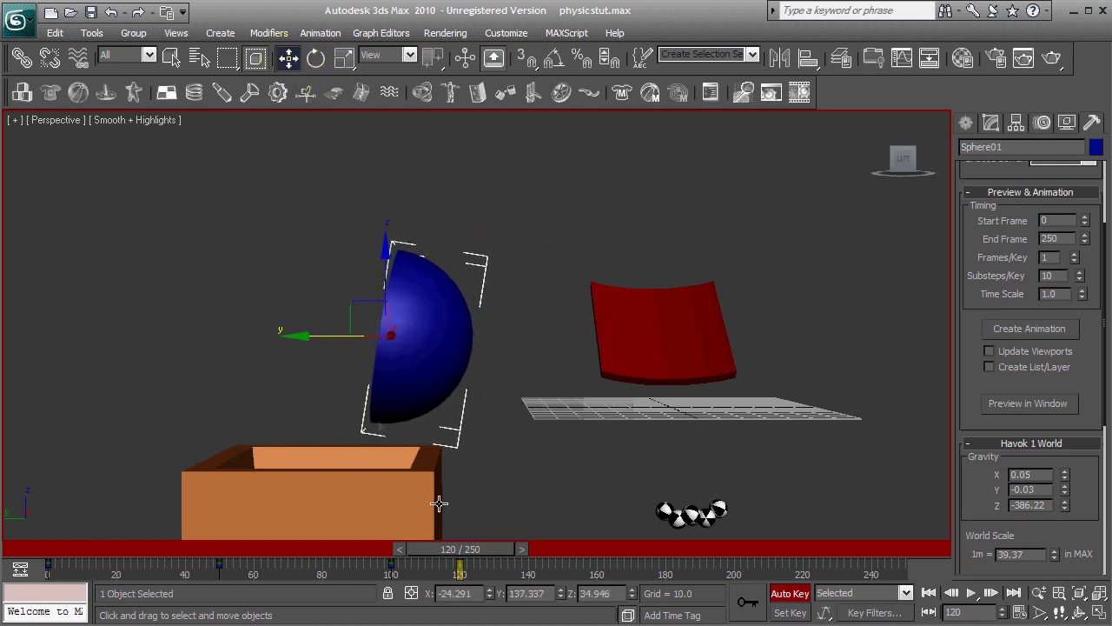
Step: Return to frame 0 and create the reactor animation again using the keyframed bowl
drag(458, 549, 217, 526)
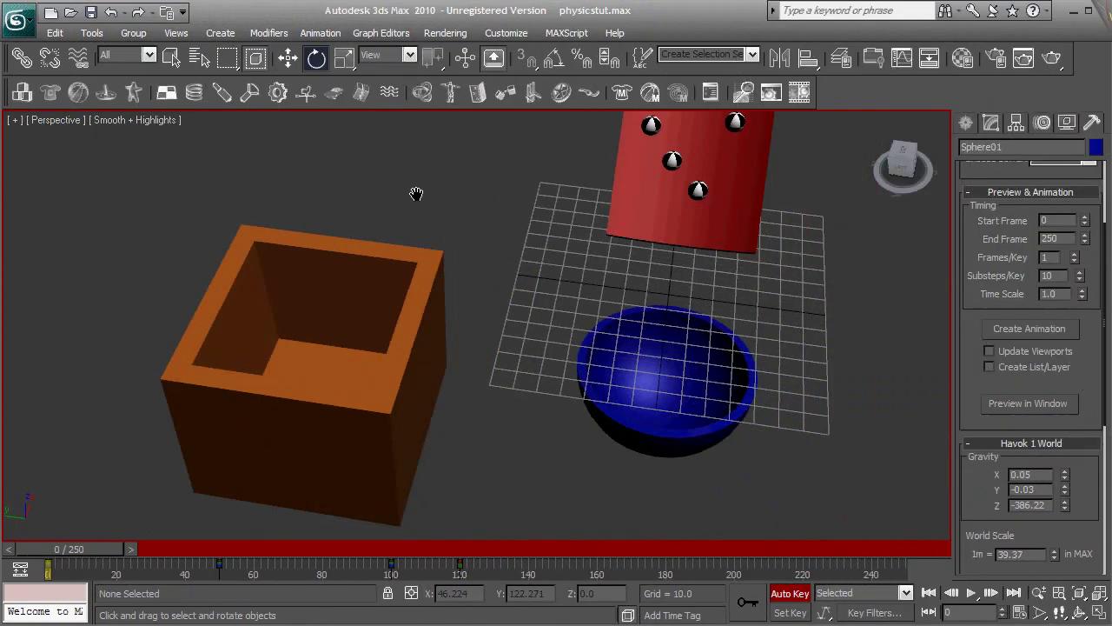
alt+middle_drag(414, 193, 424, 224)
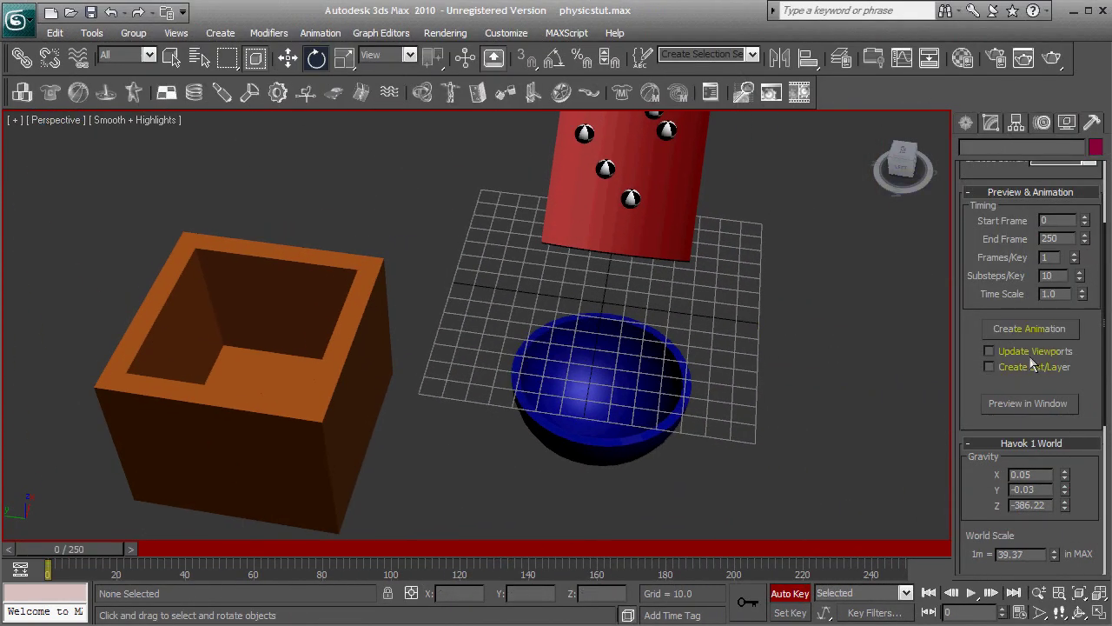
click(1023, 330)
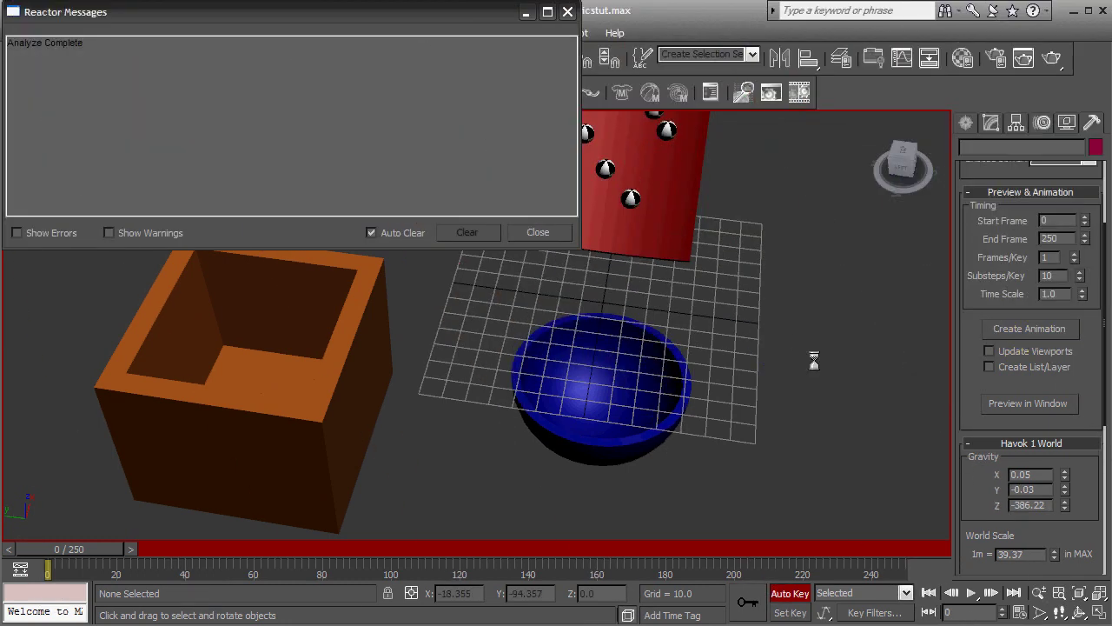
click(536, 233)
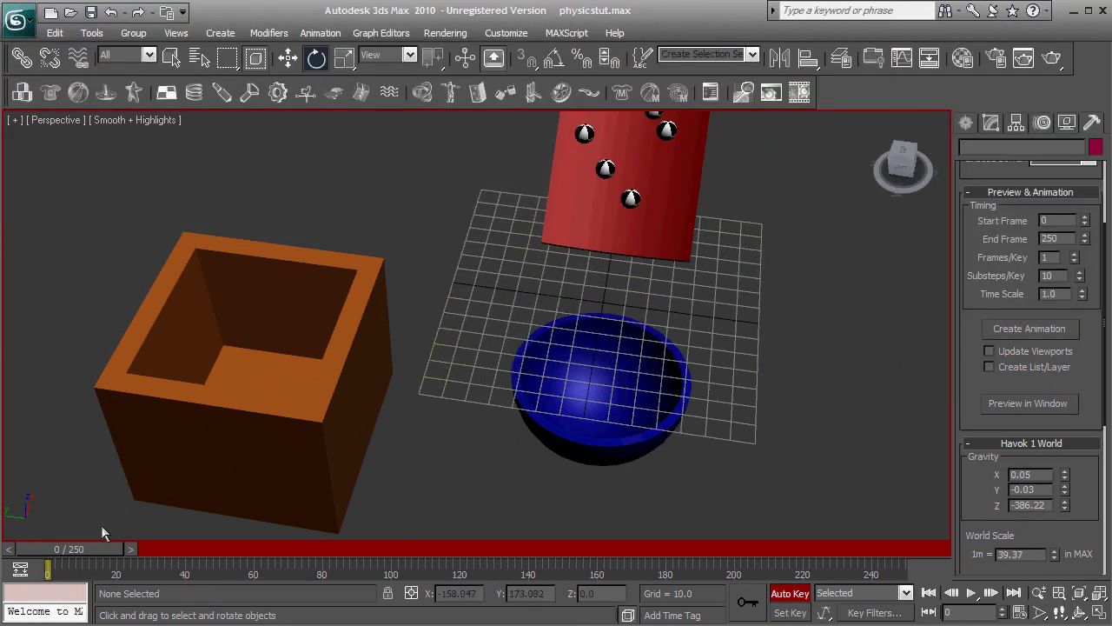
Step: Scrub through the new animation from several viewing angles, examining how the spheres travel from the ramp into the moving bowl
drag(96, 553, 455, 561)
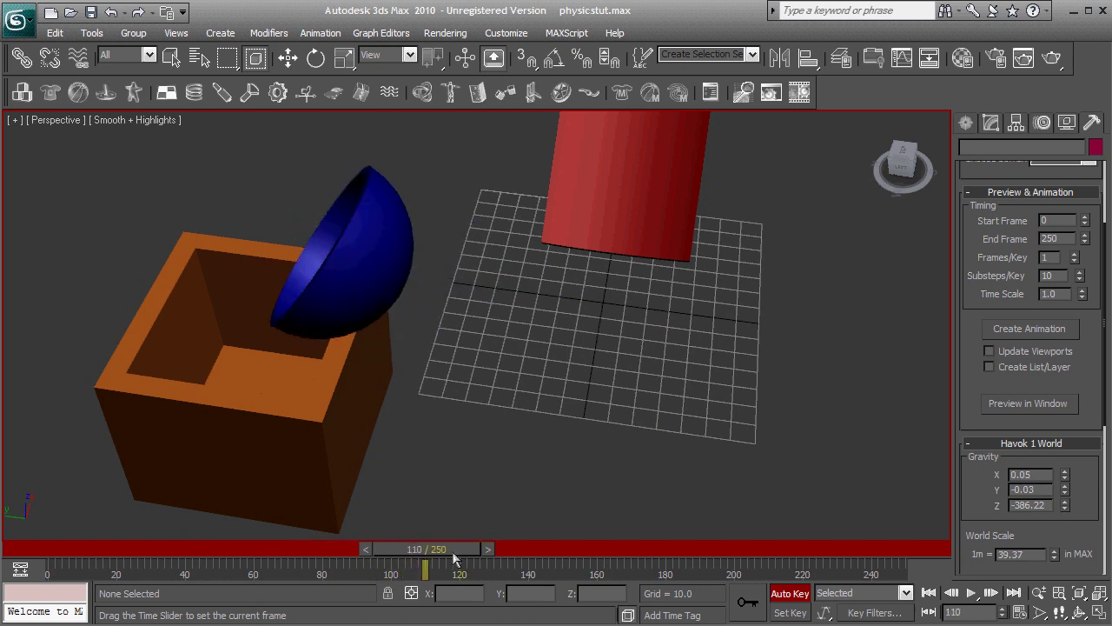
key(e)
drag(906, 174, 38, 160)
middle_drag(665, 310, 799, 185)
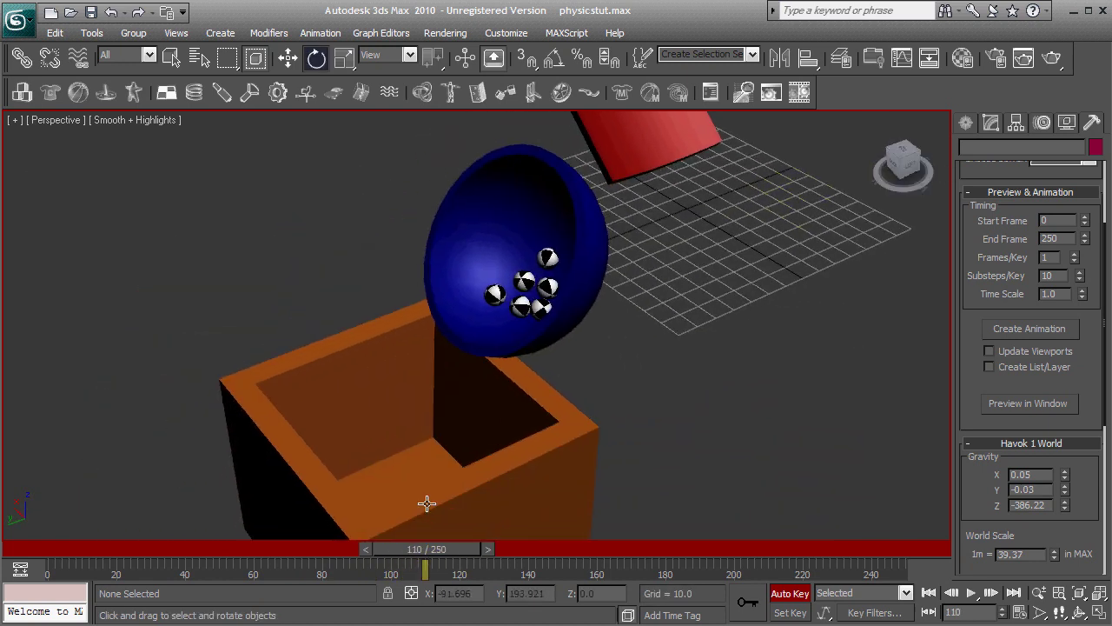
drag(414, 553, 168, 544)
alt+middle_drag(487, 434, 617, 444)
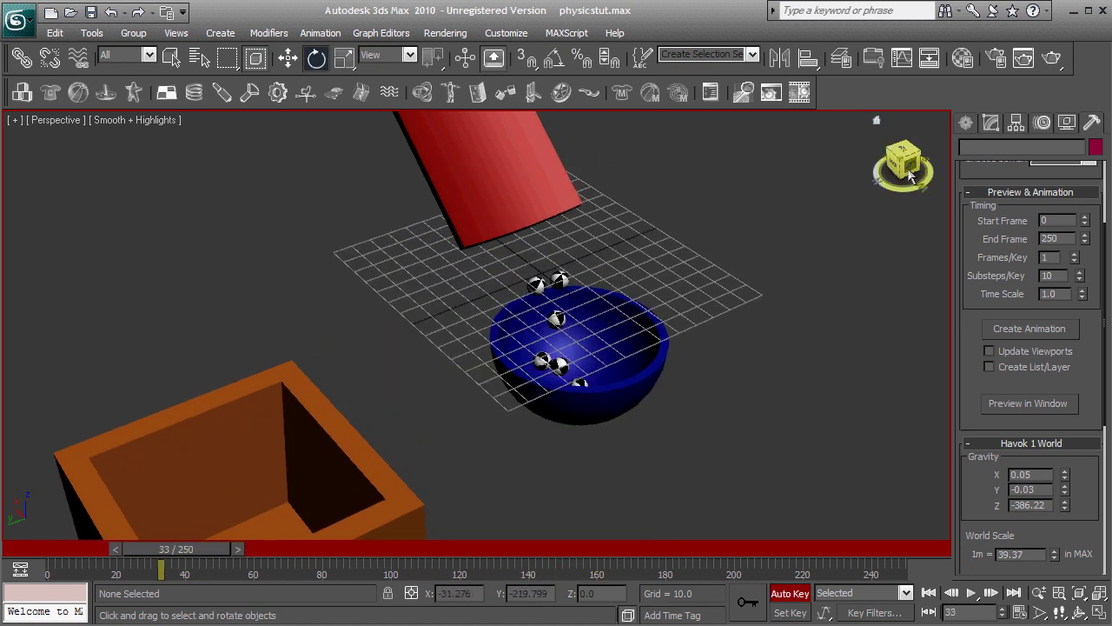
drag(895, 161, 191, 182)
drag(190, 546, 139, 546)
key(e)
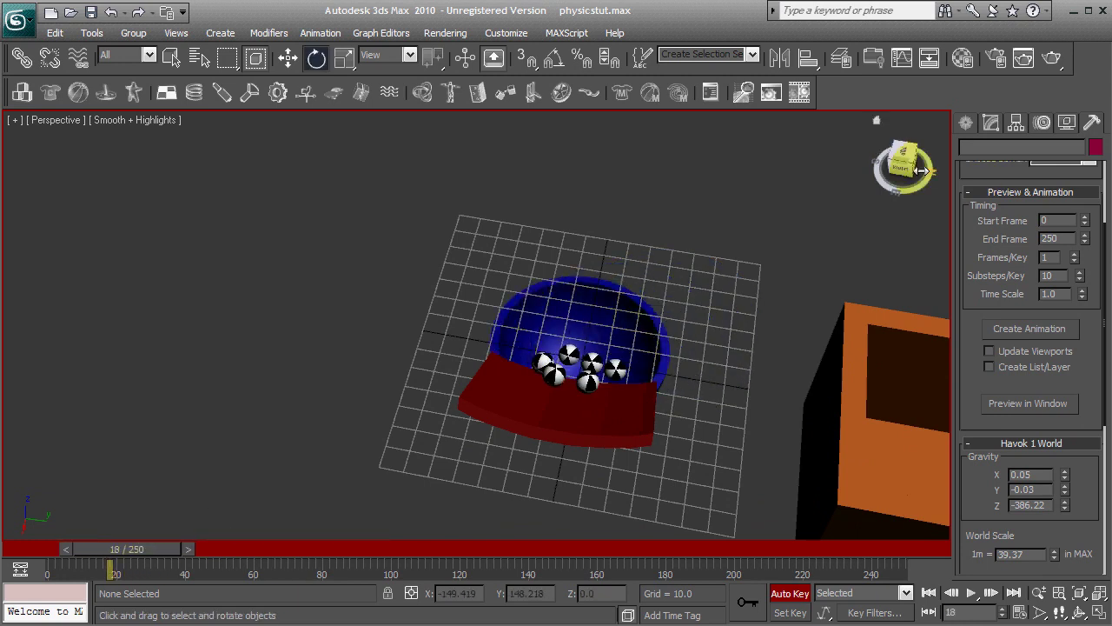
drag(902, 176, 768, 272)
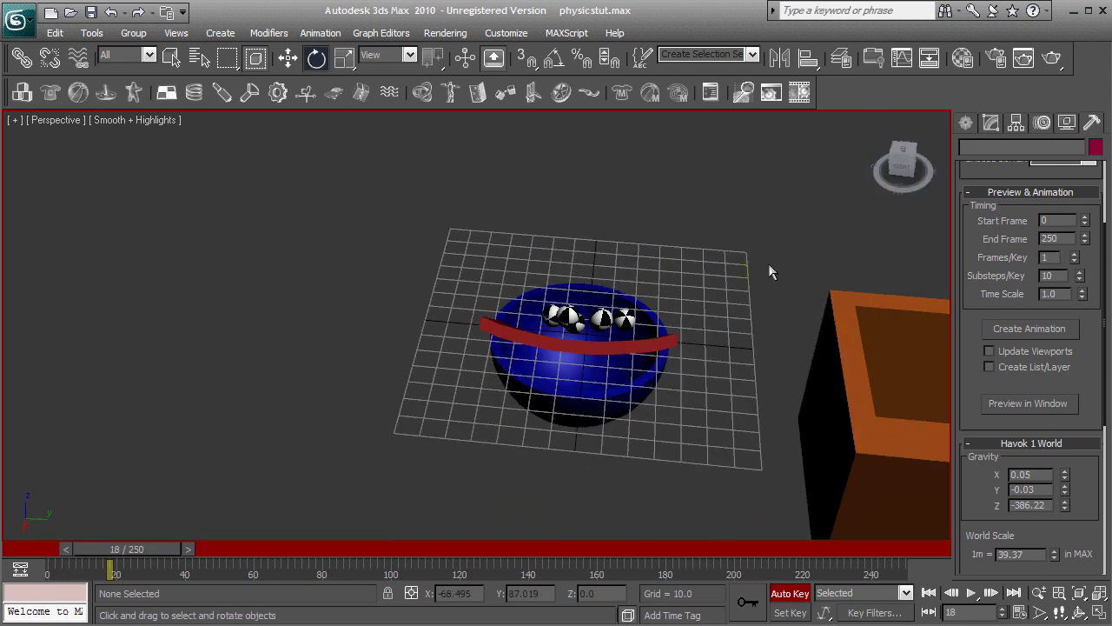
Step: Orbit the perspective view to frame the orange box, blue bowl and red ramp together, and return the animation to frame 0
click(901, 174)
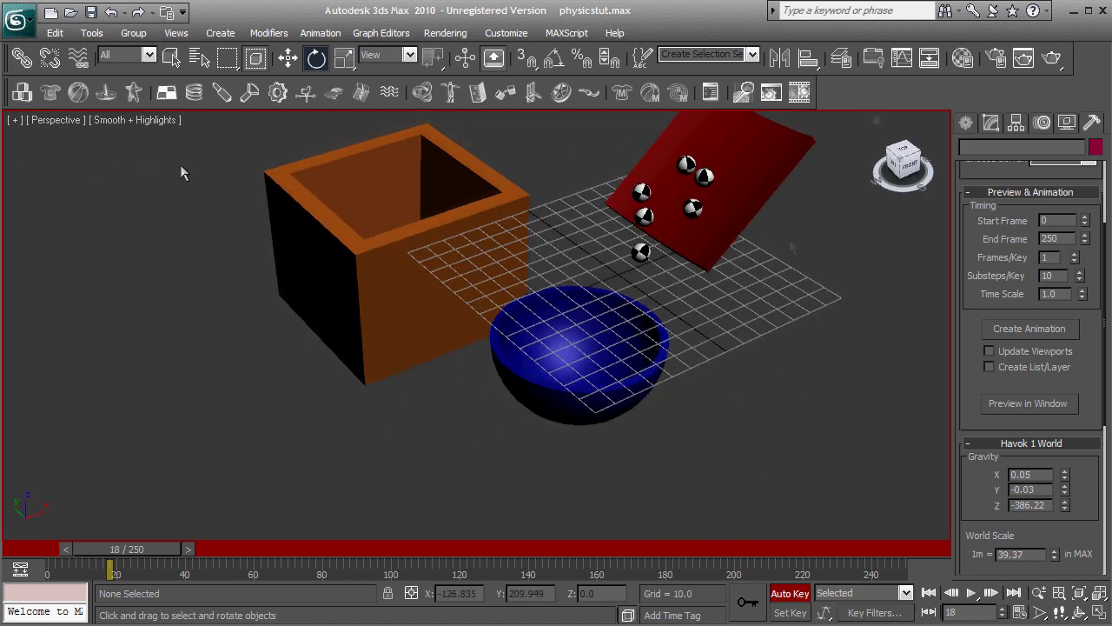
middle_drag(739, 277, 760, 307)
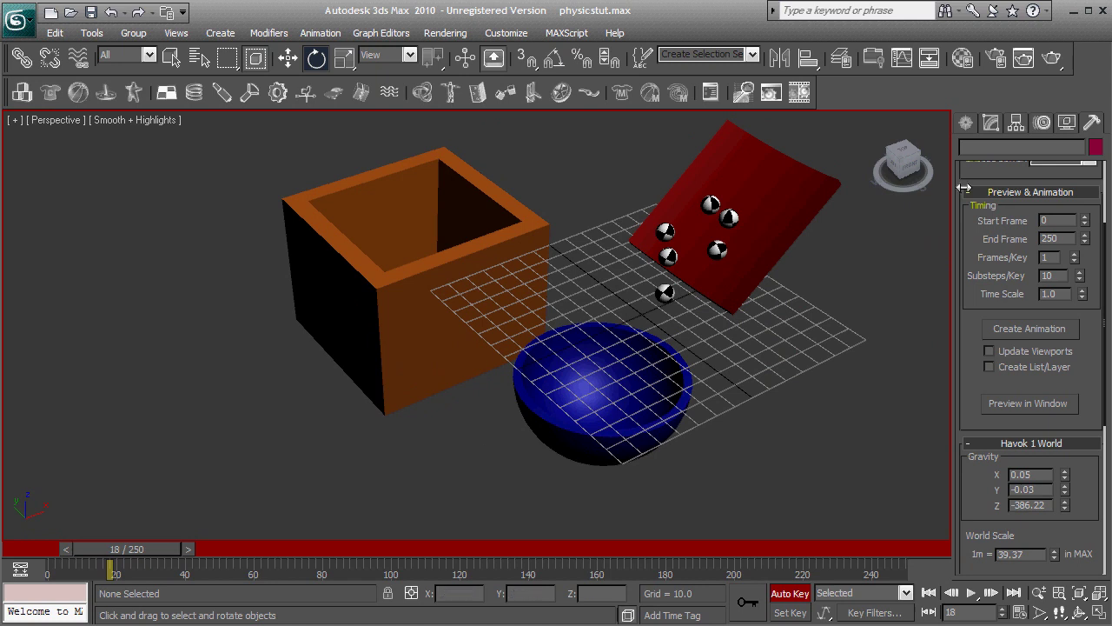
drag(152, 549, 35, 591)
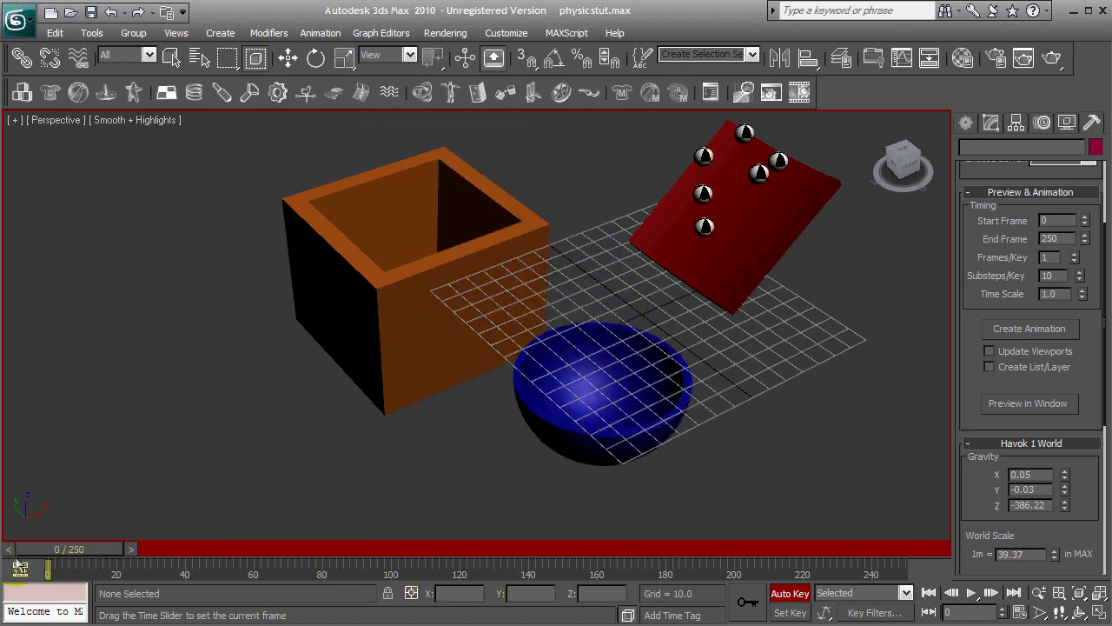
key(e)
middle_drag(782, 334, 790, 356)
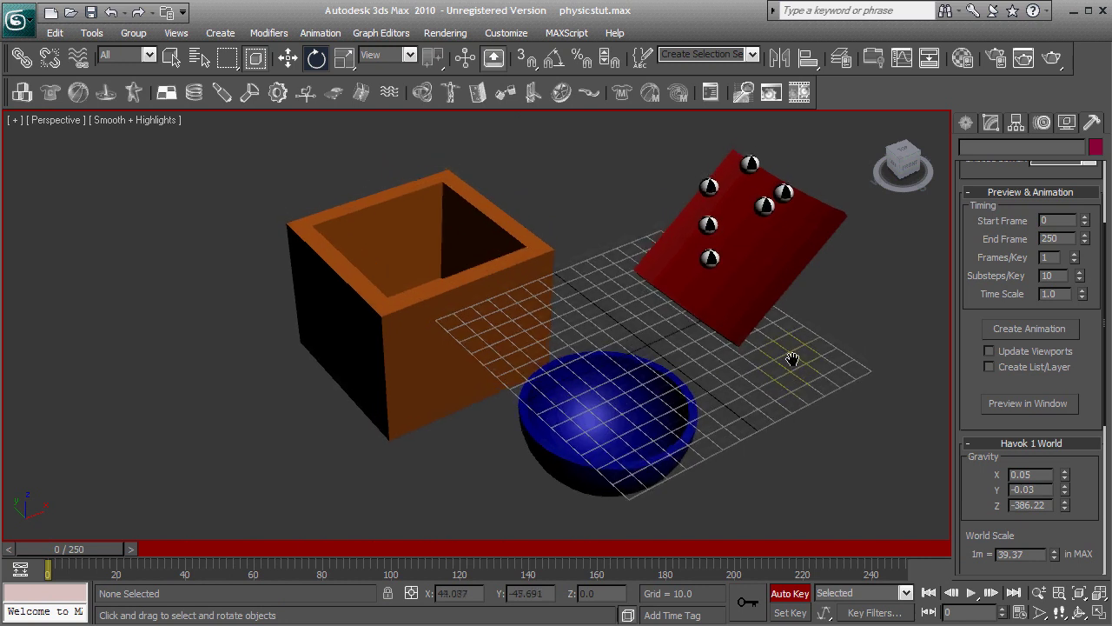
Step: Examine the reactor utility's Havok 1 World settings, including gravity, world scale, collision tolerance, deactivator and drag action
click(965, 123)
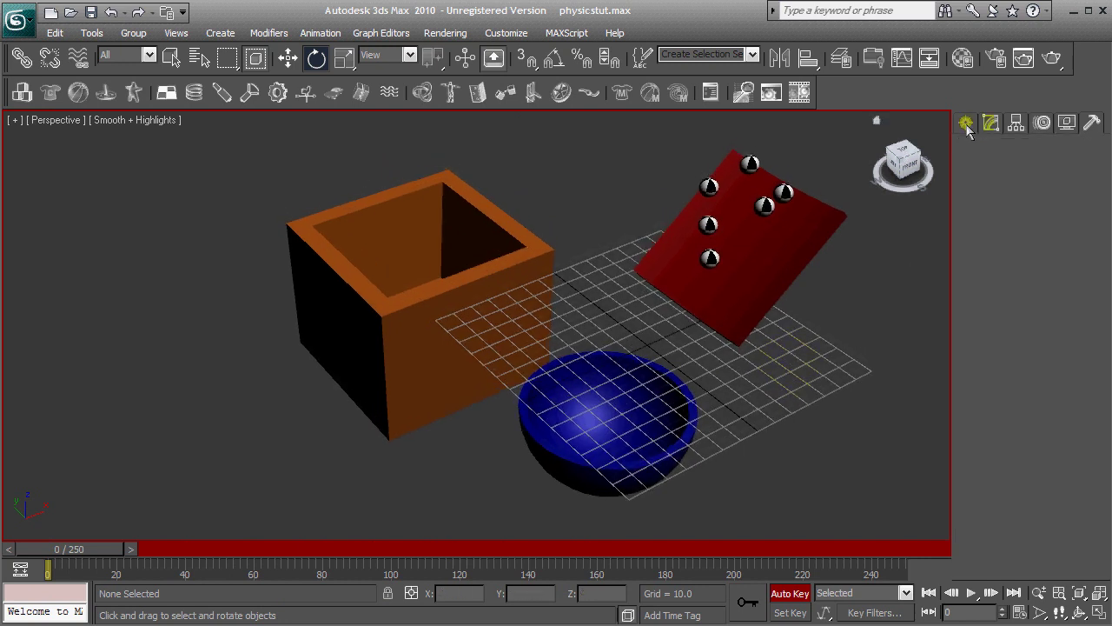
click(1093, 125)
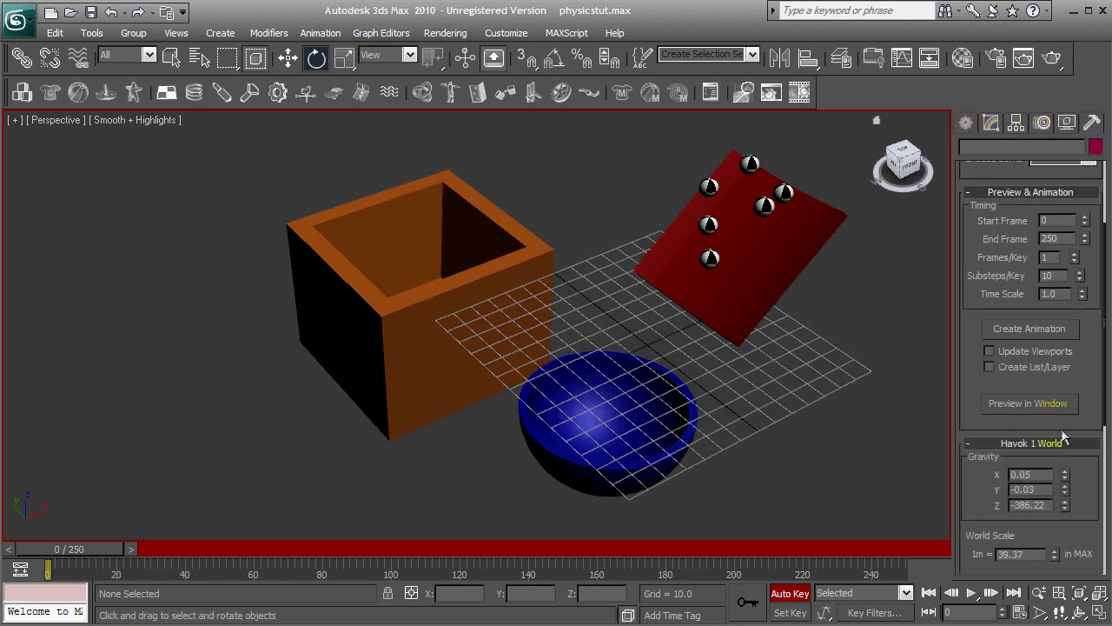
drag(1063, 441, 1071, 207)
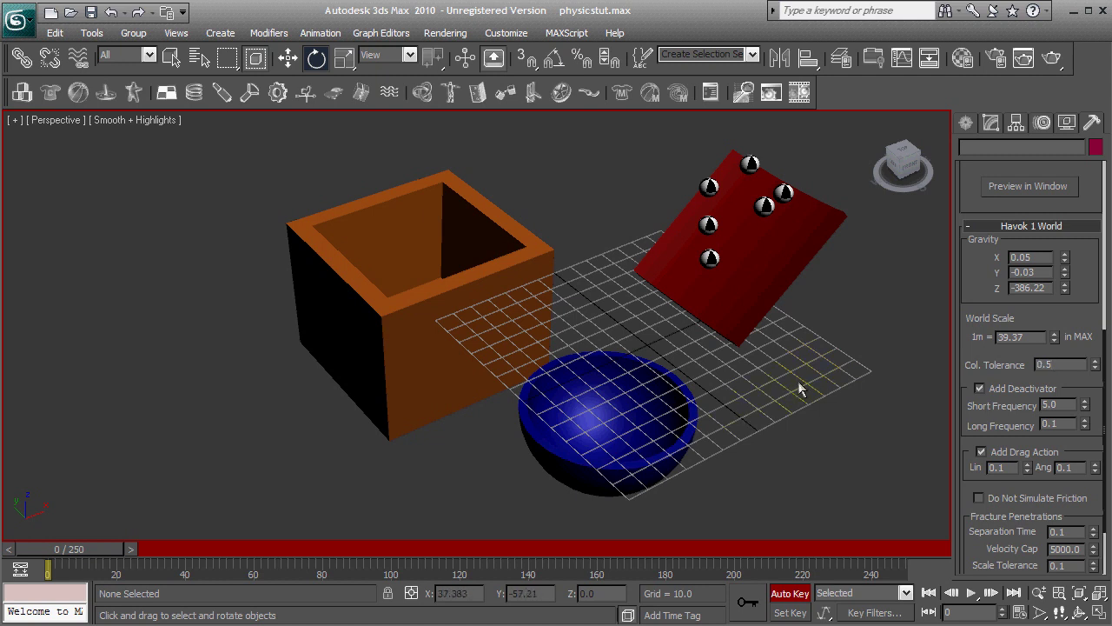
Step: Scrub and play the animation to examine how the bowl tips the spheres into the orange box, and rewind to frame 0
middle_drag(797, 380, 756, 379)
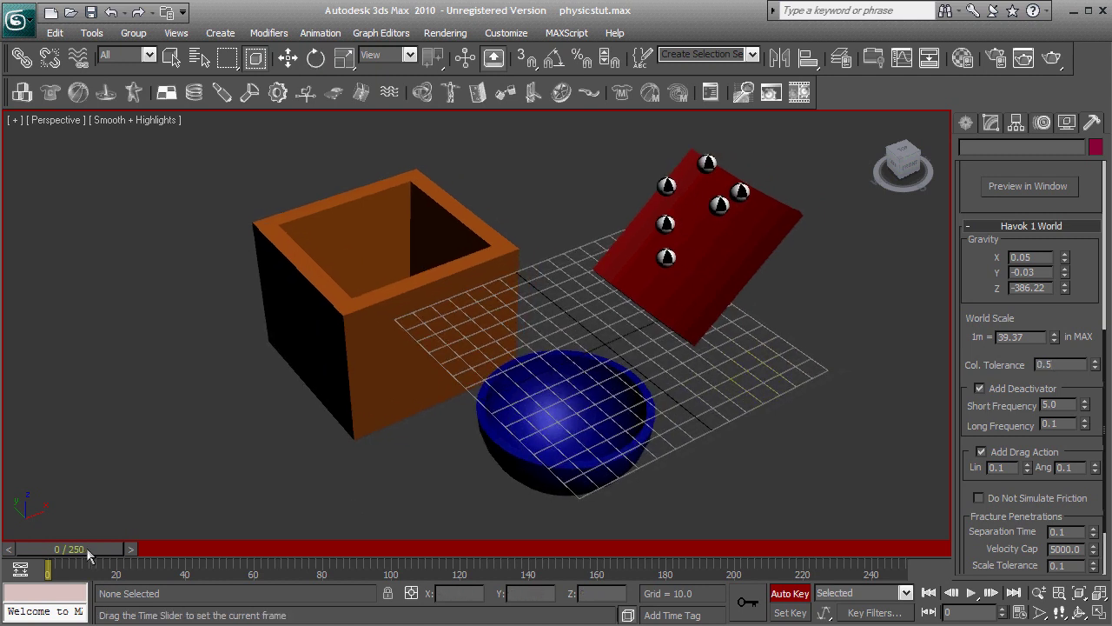
drag(87, 553, 468, 516)
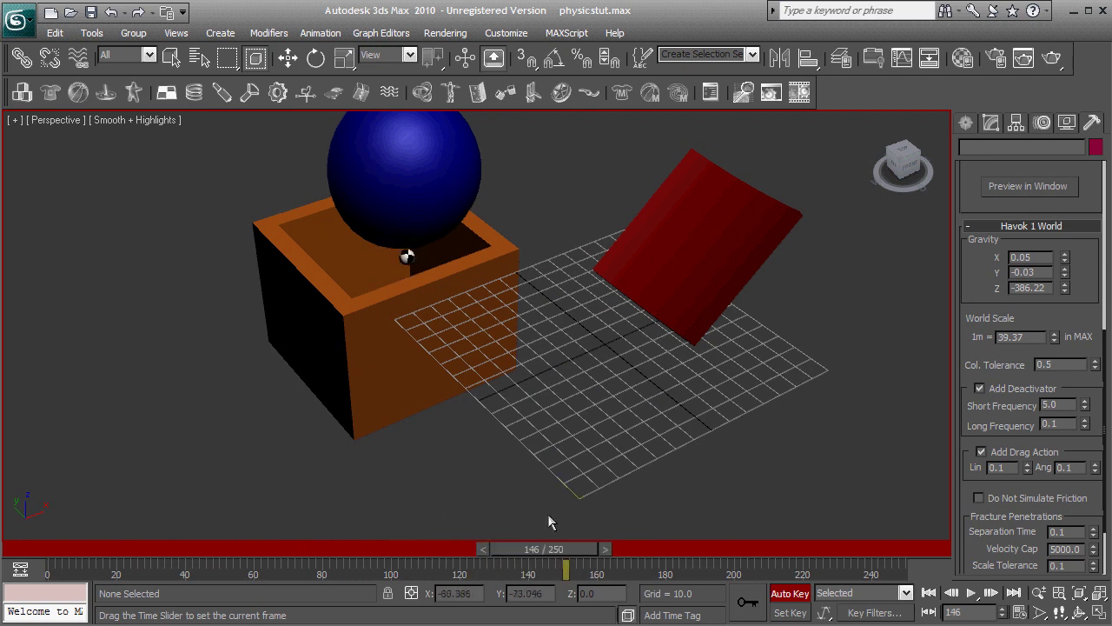
drag(548, 522, 21, 502)
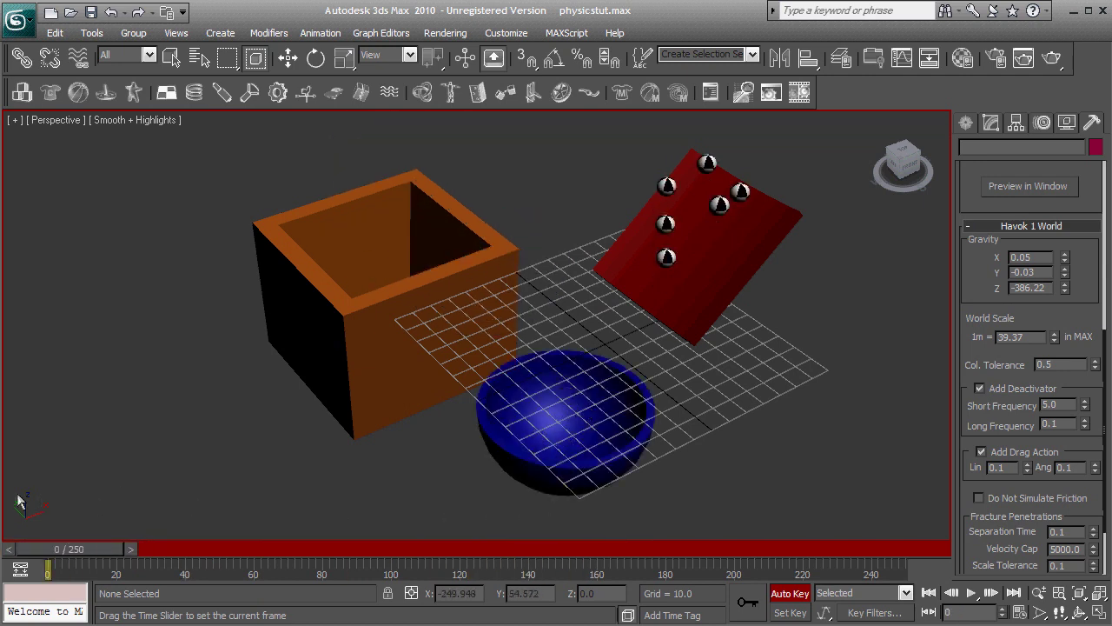
click(971, 593)
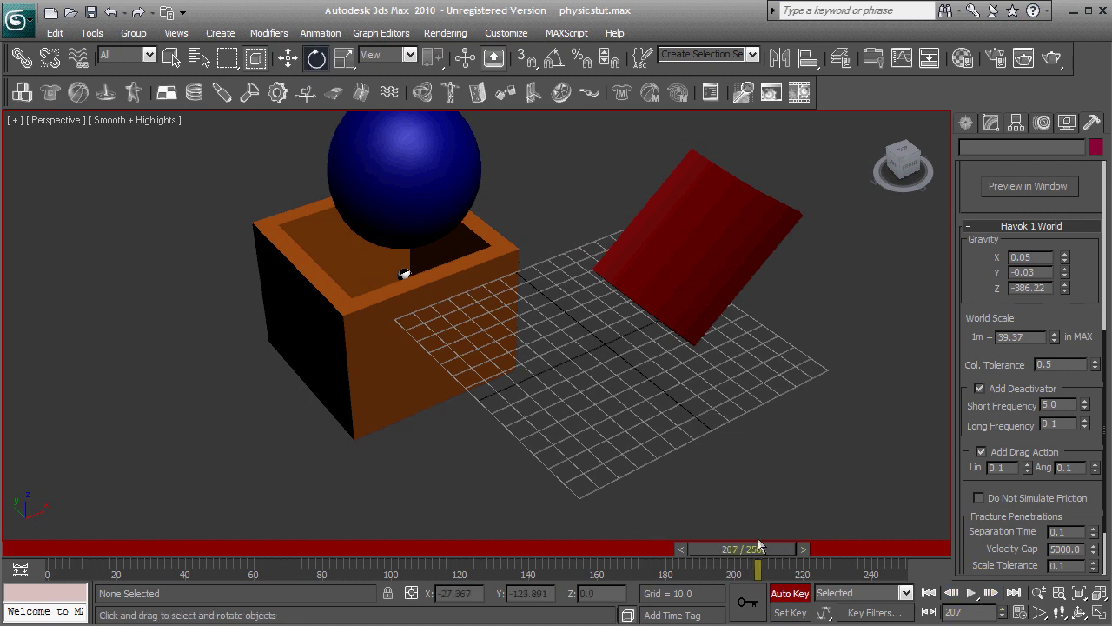
drag(759, 550, 76, 545)
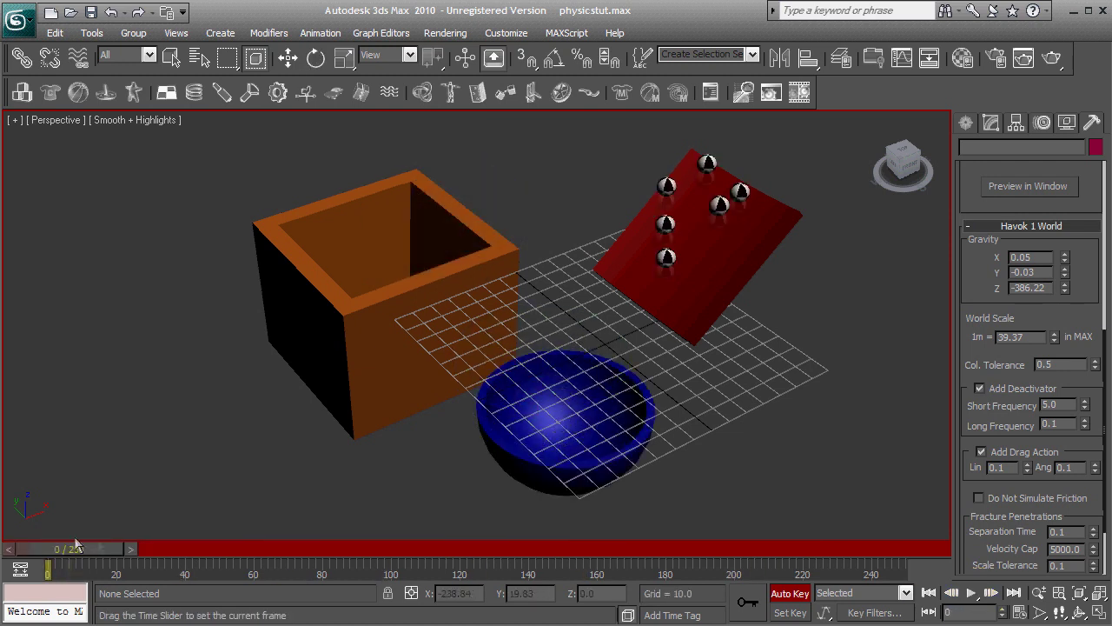